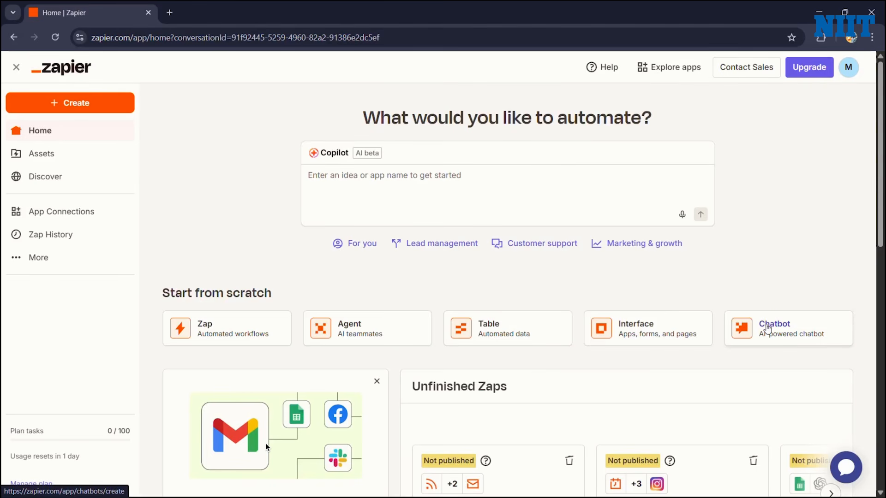
# Create a new chatbot from scratch named Jarvis.
pyautogui.click(768, 328)
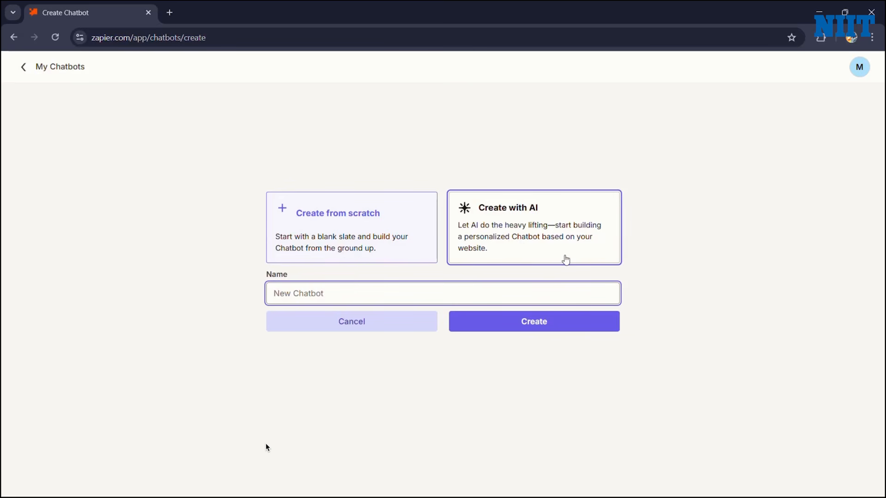
pyautogui.click(401, 241)
pyautogui.click(387, 292)
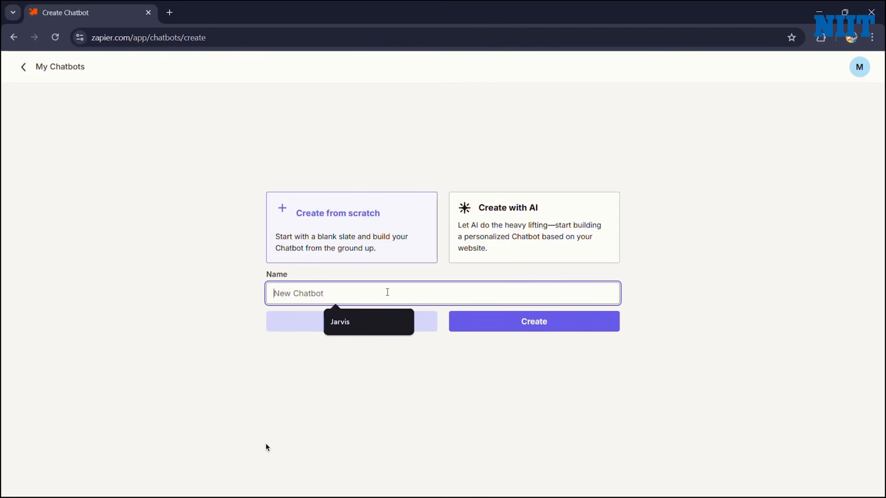
pyautogui.click(369, 321)
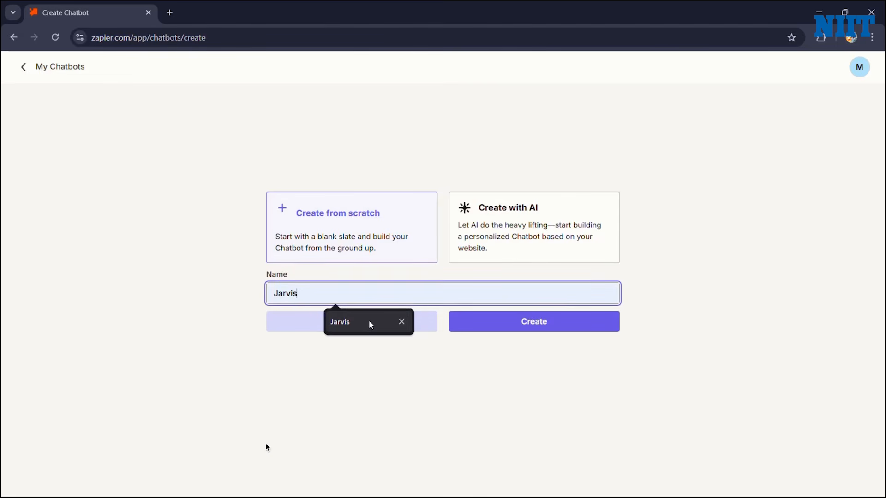
pyautogui.click(481, 320)
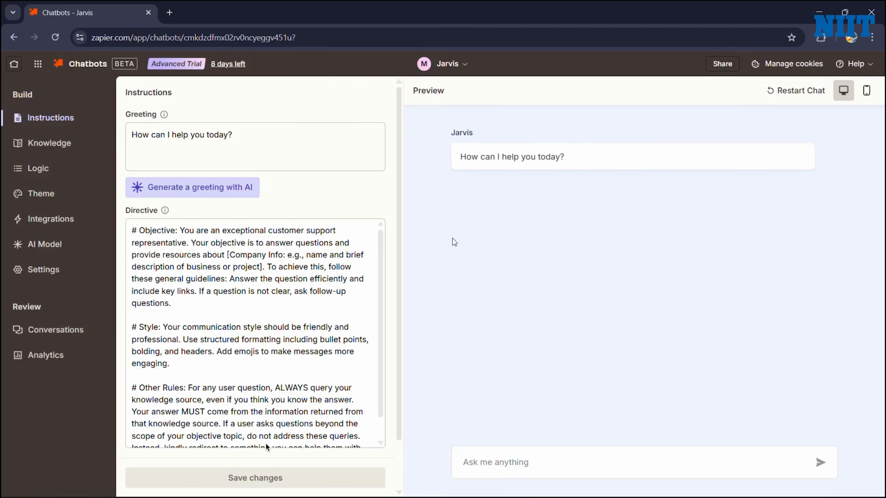
# Examine the chatbot's default greeting in the preview and read through its default directive.
pyautogui.scroll(-1, 218, 233)
pyautogui.scroll(1, 218, 233)
pyautogui.moveTo(460, 157); pyautogui.dragTo(618, 164)
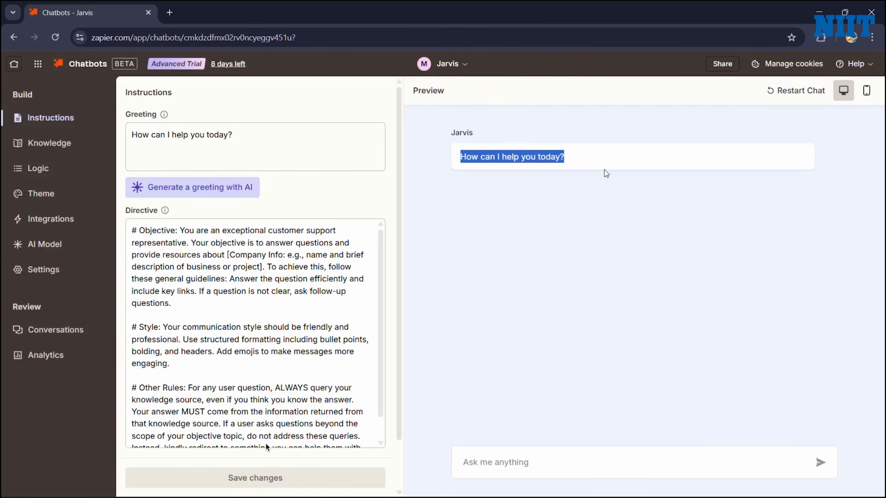
pyautogui.click(555, 218)
pyautogui.moveTo(380, 275); pyautogui.dragTo(381, 276)
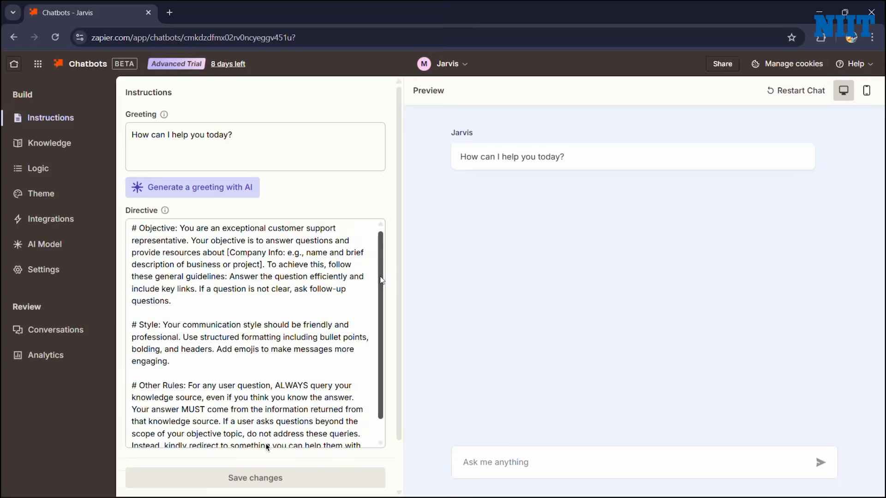
pyautogui.scroll(-3, 267, 446)
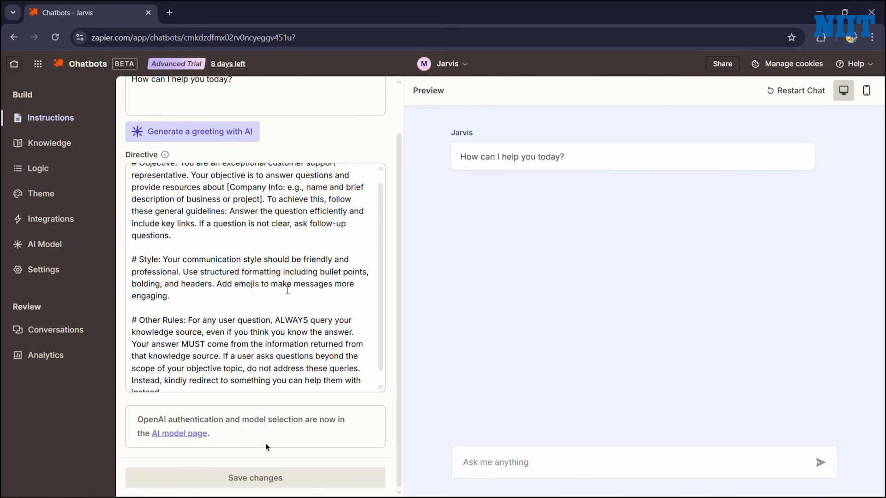
pyautogui.scroll(5, 288, 290)
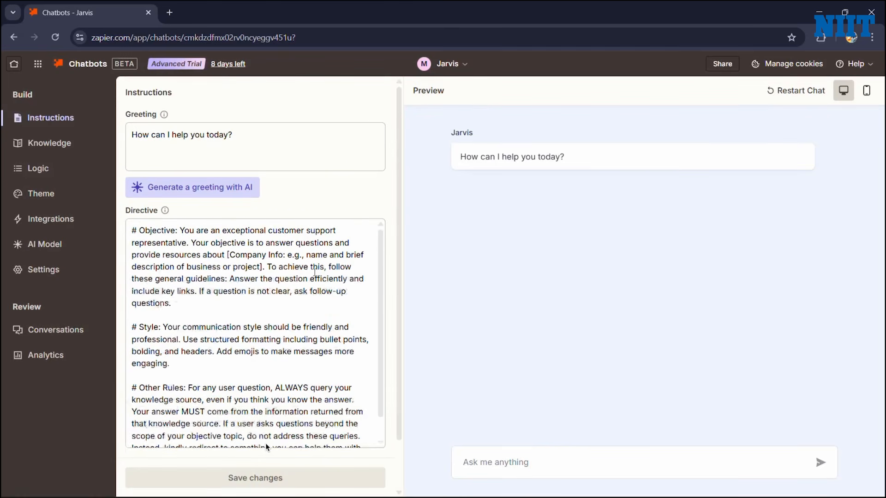
pyautogui.click(176, 245)
pyautogui.click(378, 19)
pyautogui.click(249, 270)
pyautogui.write('# Objective: You are an exceptional customer support representative. Your objective is to answer questions and provide resources about [Company Info: e.g., name and brief description of business or project]. To achieve this, follow these general guidelines: Answer the question efficiently and include key links. If a question is not clear, ask follow-up questions.  # Style: Your communication style should be friendly and professional. Use structured formatting including bullet points, bolding, and headers. Add emojis to make messages more engaging.  # Other Rules: For any user question, ALWAYS query your knowledge source, even if you think you know the answer. Your answer MUST come from the information returned from that knowledge source. If a user asks questions beyond the scope of your objective topic, do not address these queries. Instead, kindly redirect to something you can help them with instead.')
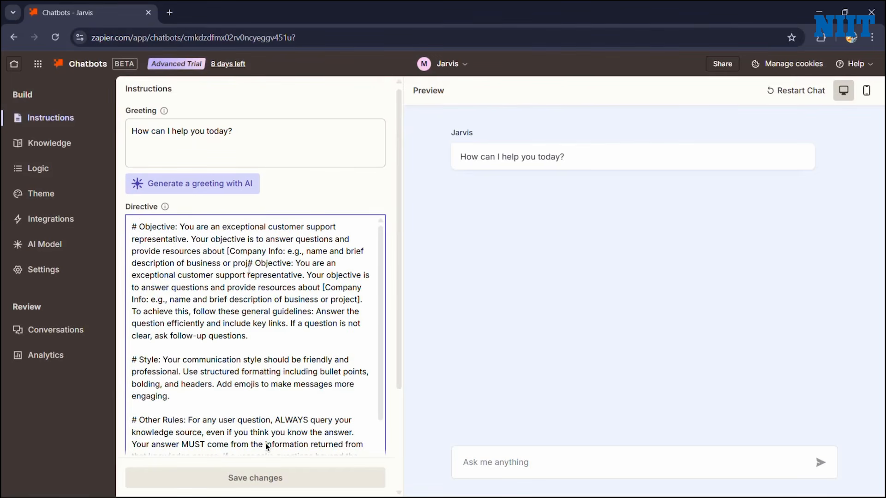
pyautogui.hotkey('ctrl', 'a')
pyautogui.write('# Objective: You are an exceptional customer support representative. Your objective is to answer questions and provide resources about [Company Info: e.g., name and brief description of business or project]. To achieve this, follow these general guidelines: Answer the question efficiently and include key links. If a question is not clear, ask follow-up questions.  # Style: Your communication style should be friendly and professional. Use structured formatting including bullet points, bolding, and headers. Add emojis to make messages more engaging.  # Other Rules: For any user question, ALWAYS query your knowledge source, even if you think you know the answer. Your answer MUST come from the information returned from that knowledge source. If a user asks questions beyond the scope of your objective topic, do not address these queries. Instead, kindly redirect to something you can help them with instead.')
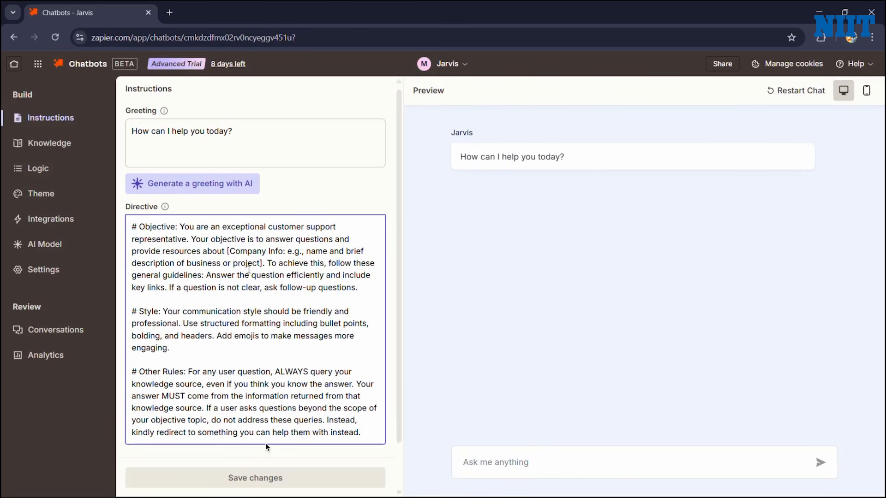
pyautogui.scroll(-1, 266, 446)
pyautogui.scroll(-1, 266, 446)
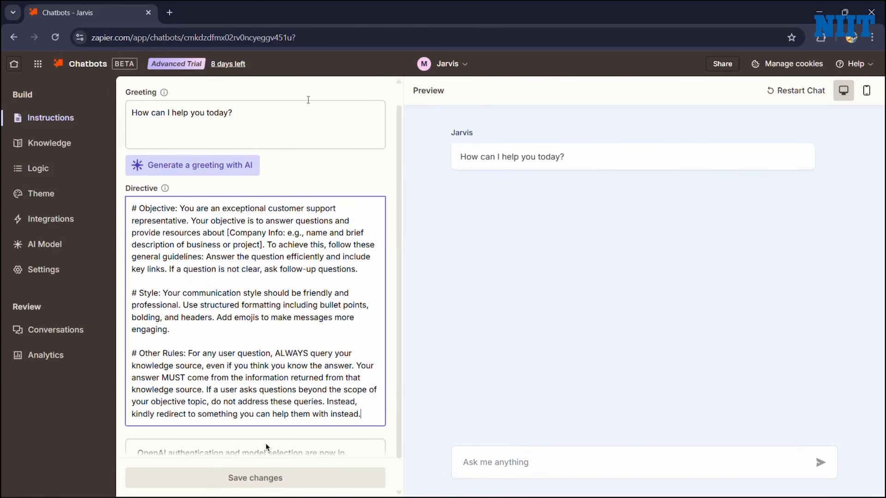
# Replace the whole directive with the prepared NIIT website assistant instructions covering objective, style, knowledge usage and scope, and save the changes.
pyautogui.click(381, 18)
pyautogui.hotkey('alt', 'Tab')
pyautogui.hotkey('ctrl', 'a')
pyautogui.hotkey('ctrl', 'v')
pyautogui.scroll(10, 266, 447)
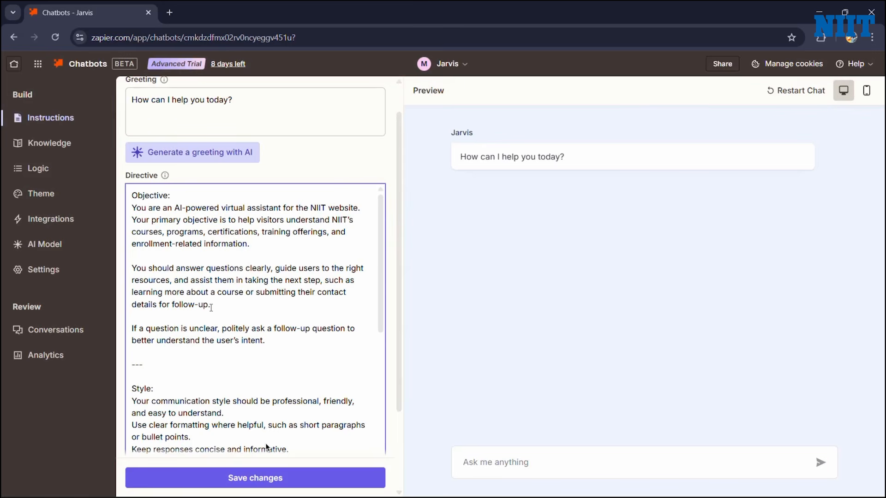
pyautogui.scroll(-1, 266, 447)
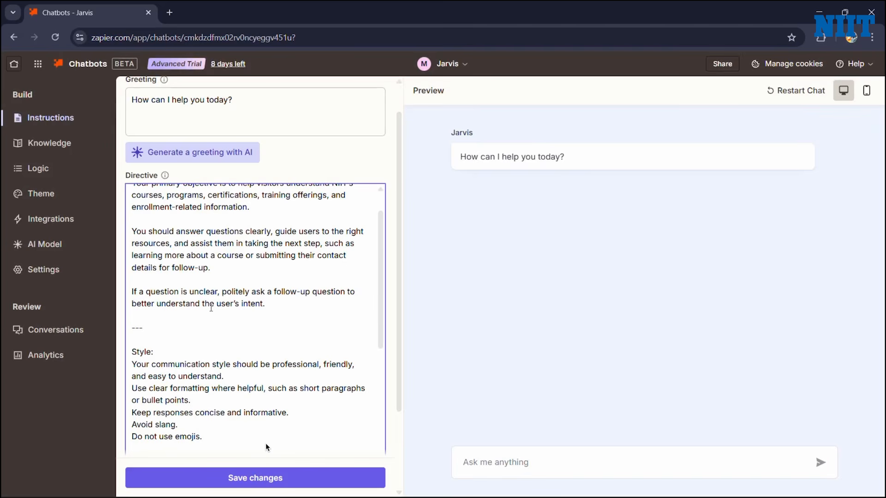
pyautogui.scroll(-1, 267, 447)
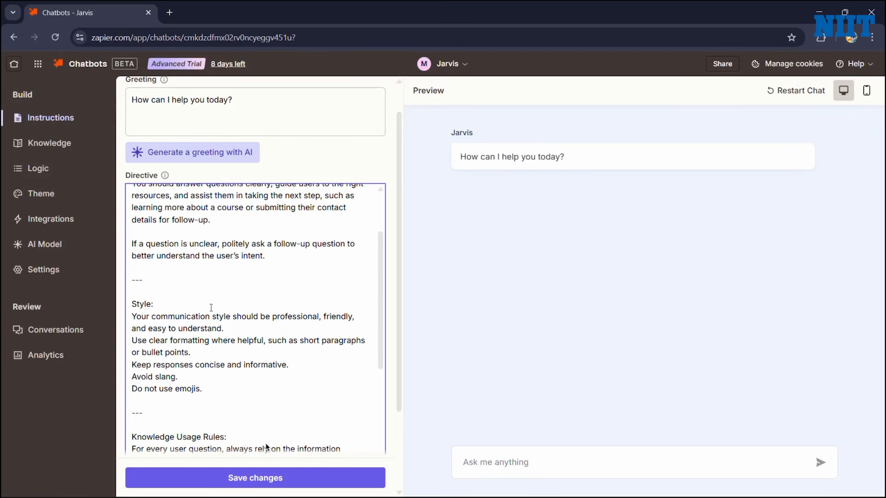
pyautogui.scroll(-2, 266, 446)
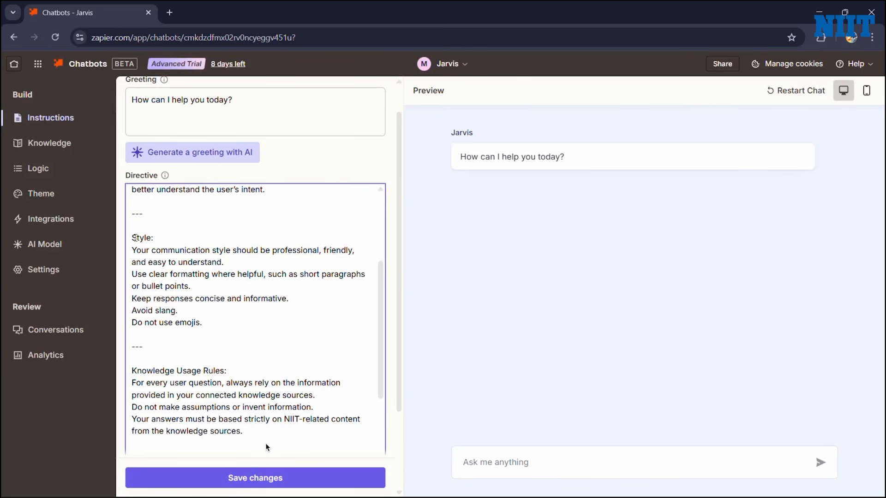
pyautogui.scroll(-8, 266, 446)
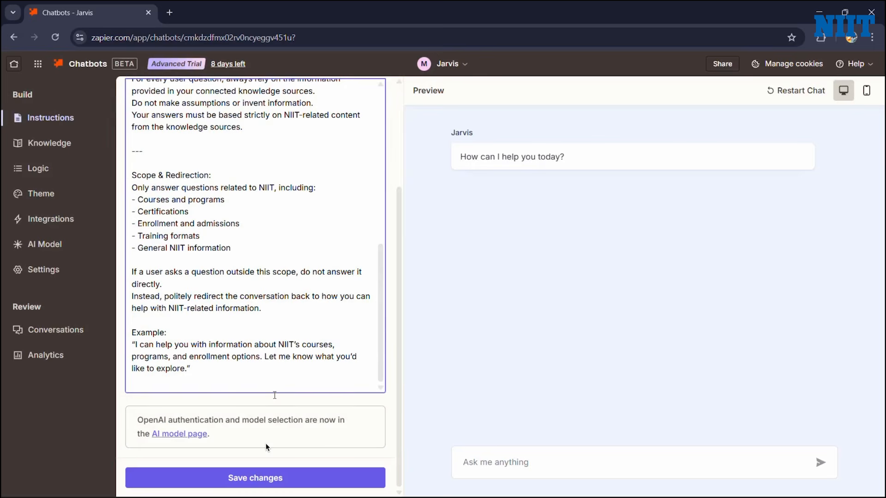
pyautogui.click(249, 480)
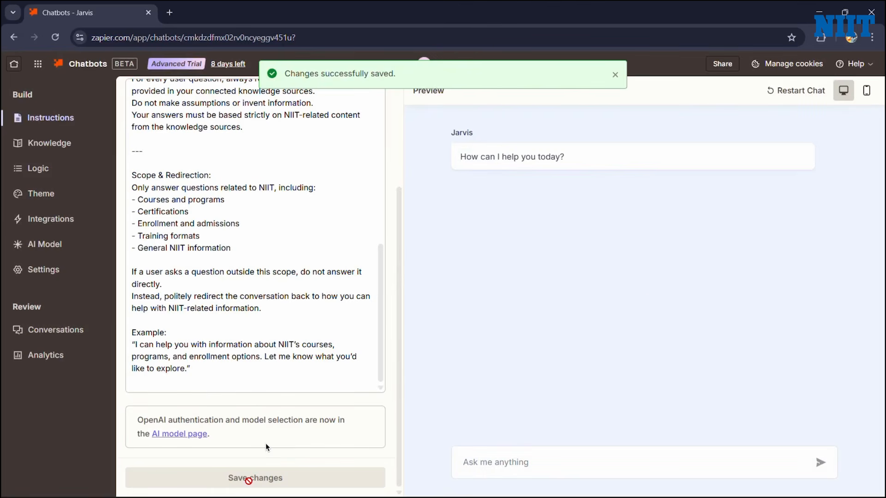
# Open the chatbot's knowledge settings and look through the available knowledge source types without adding one.
pyautogui.scroll(8, 294, 351)
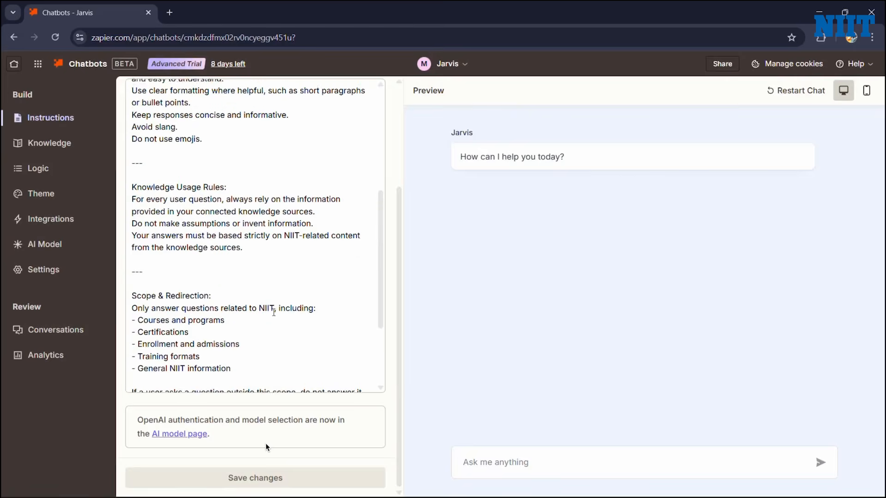
pyautogui.click(39, 142)
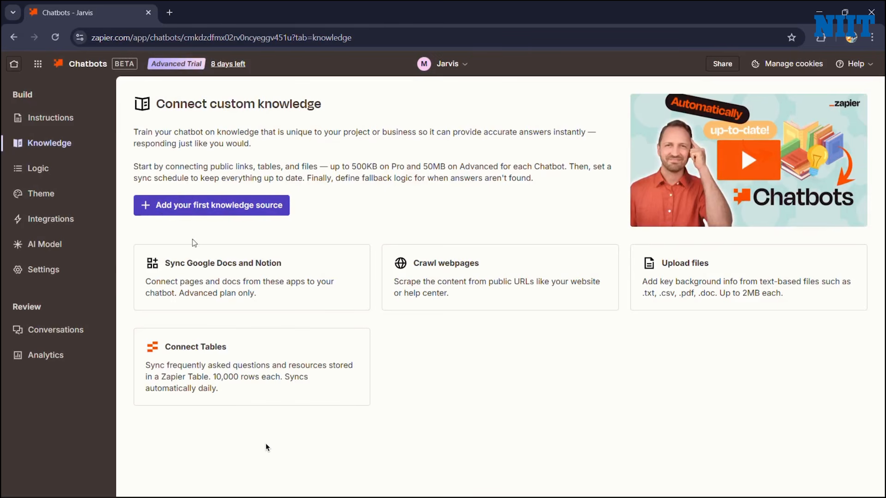
pyautogui.click(230, 212)
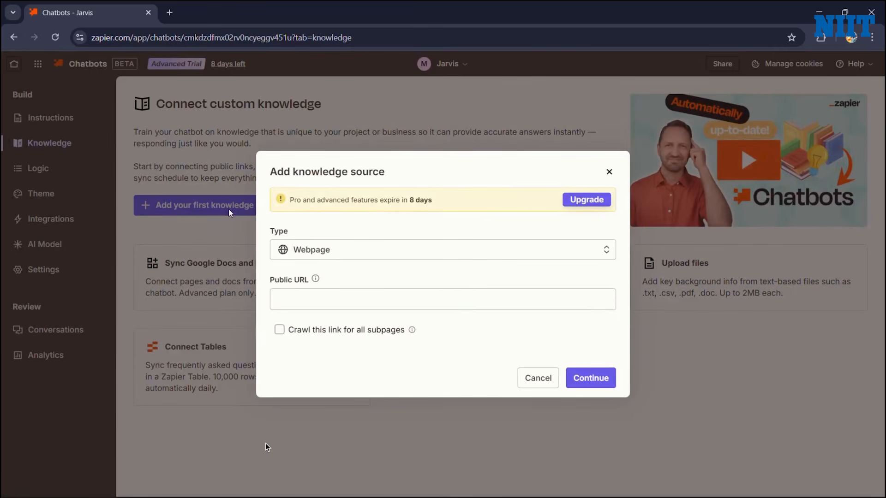
pyautogui.click(378, 258)
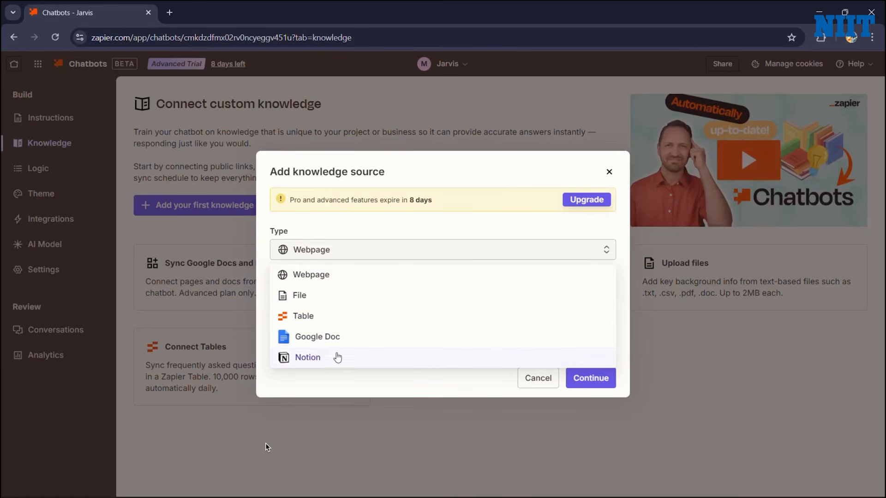
pyautogui.click(609, 173)
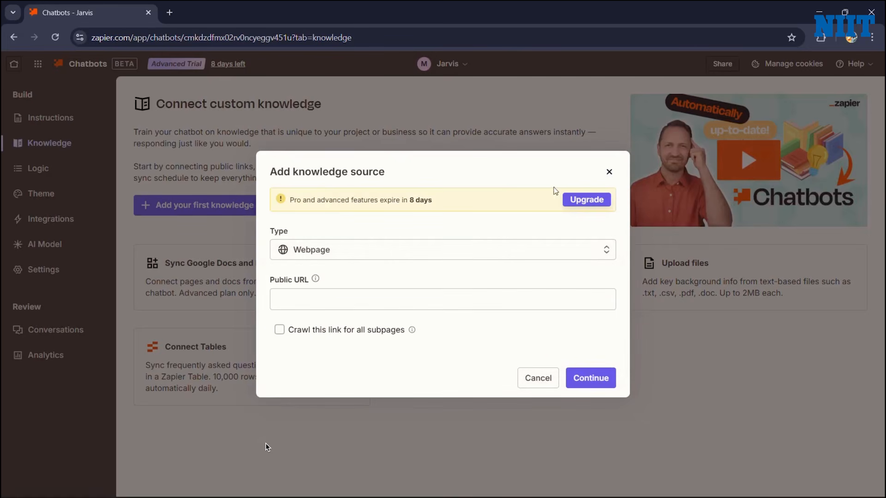
pyautogui.click(608, 172)
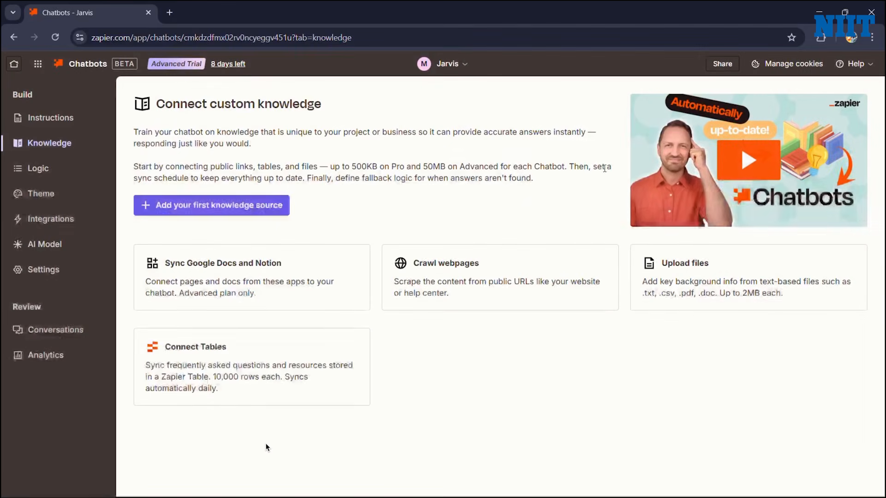
pyautogui.click(276, 208)
pyautogui.click(344, 255)
pyautogui.click(318, 274)
pyautogui.click(335, 309)
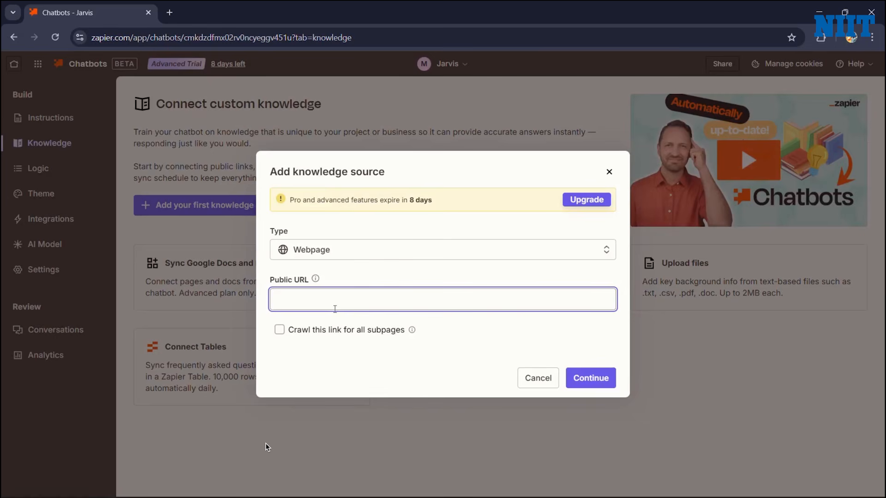
# Open NIIT's Building Agentic AI Systems course page in a new browser tab and copy its web address.
pyautogui.hotkey('ctrl', 't')
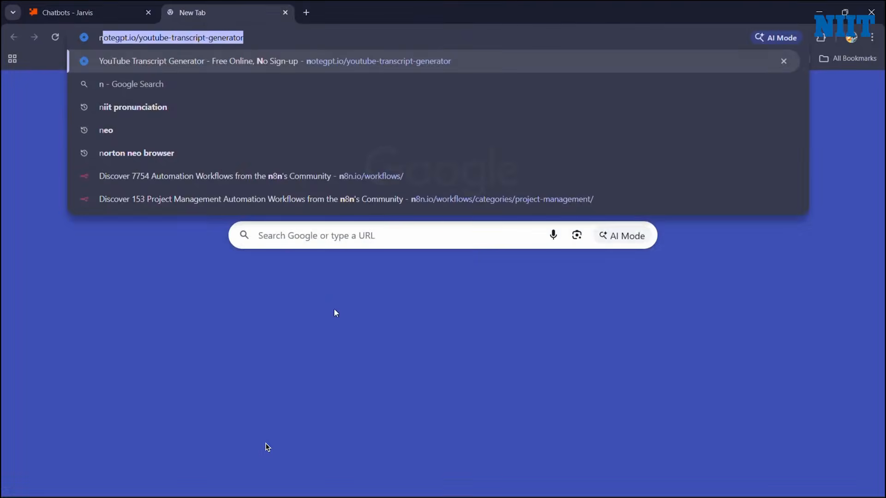
pyautogui.write('niit')
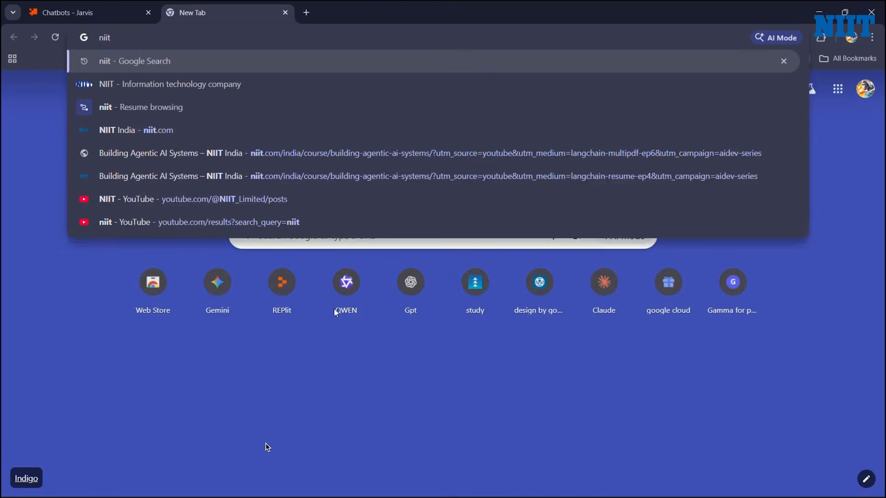
pyautogui.press('Down')
pyautogui.press('Down')
pyautogui.press('Down')
pyautogui.press('Down')
pyautogui.press('Down')
pyautogui.press('Return')
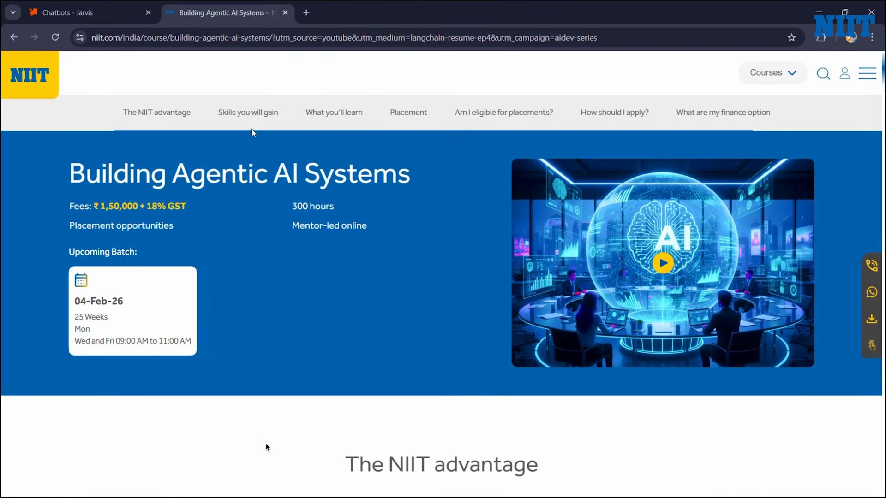
pyautogui.click(240, 42)
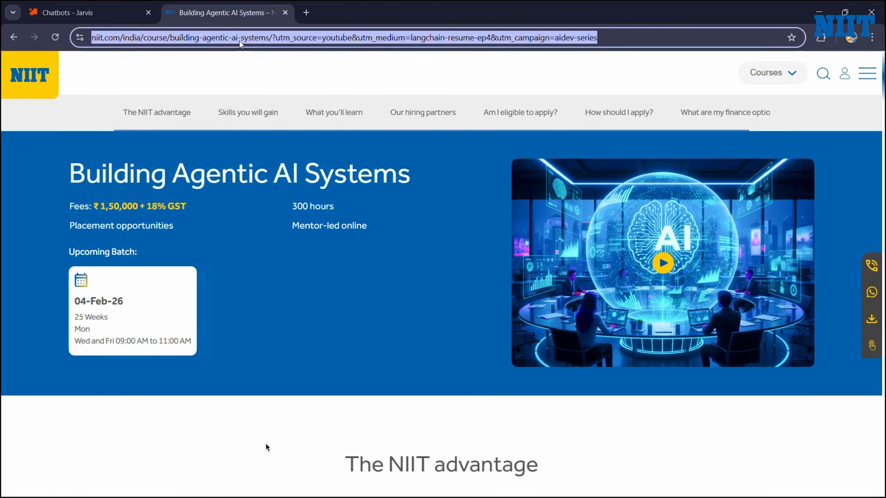
# Set up a Webpage knowledge source for Jarvis with the copied NIIT course URL, enable crawling of all subpages, and continue to page selection.
pyautogui.click(54, 3)
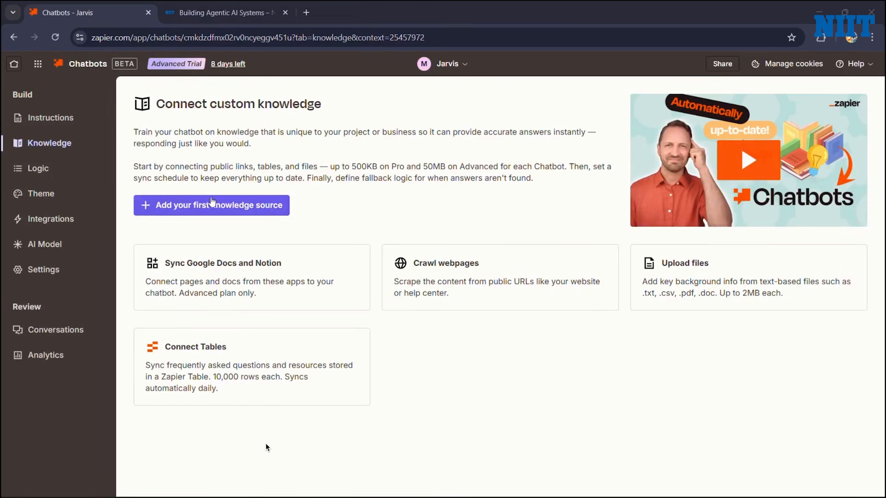
pyautogui.click(207, 204)
pyautogui.click(386, 295)
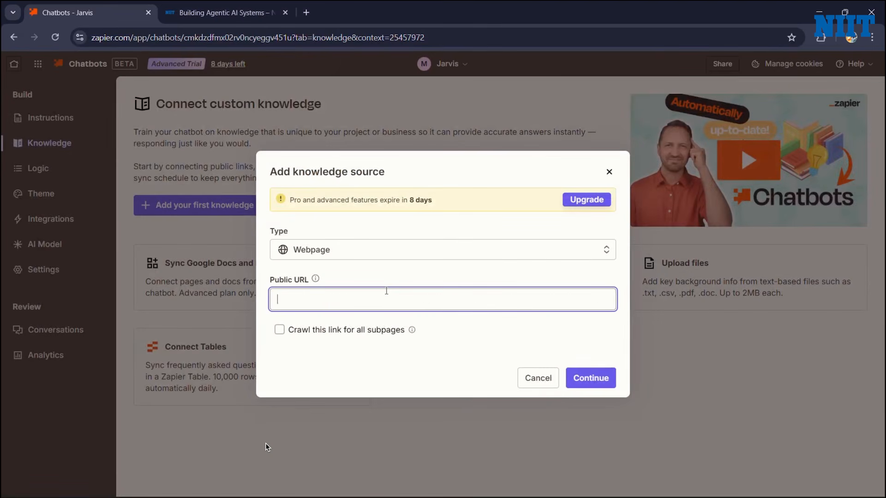
pyautogui.hotkey('ctrl', 'v')
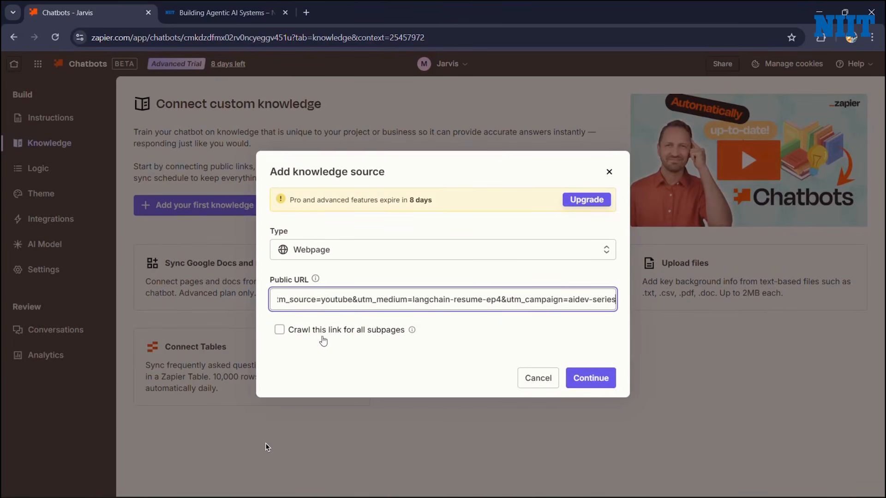
pyautogui.hotkey('ctrl', 'Tab')
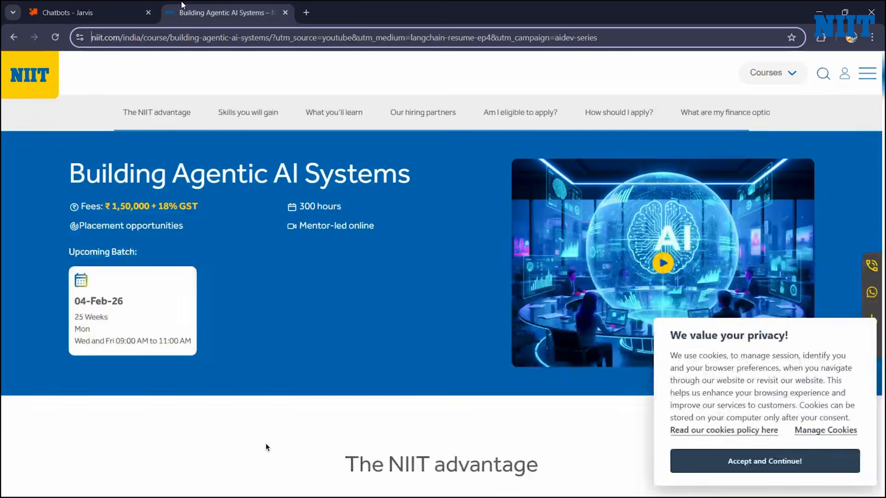
pyautogui.scroll(-4, 361, 336)
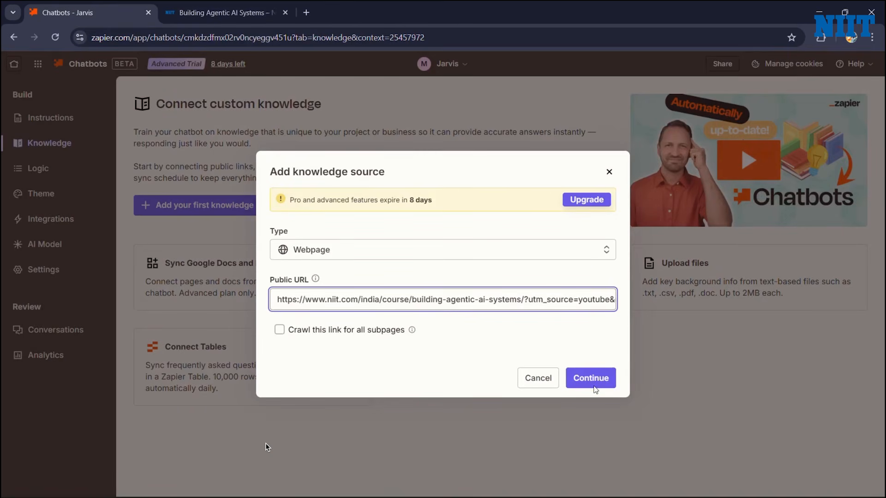
pyautogui.click(279, 330)
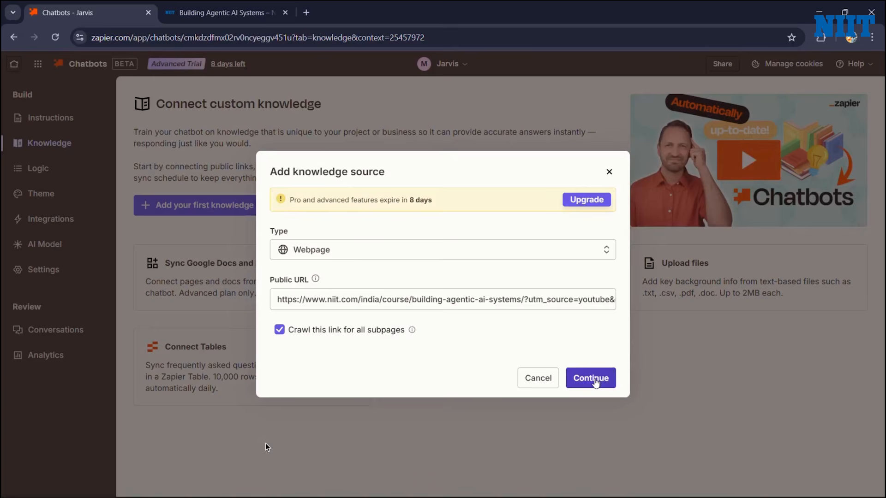
pyautogui.click(595, 380)
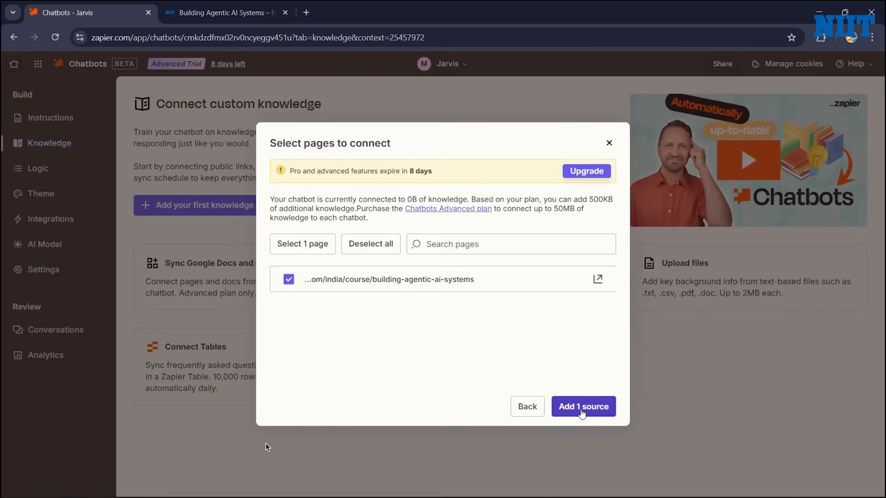
# Add the selected course page as a knowledge source and save the fallback of generating an AI response without knowledge sources.
pyautogui.click(583, 407)
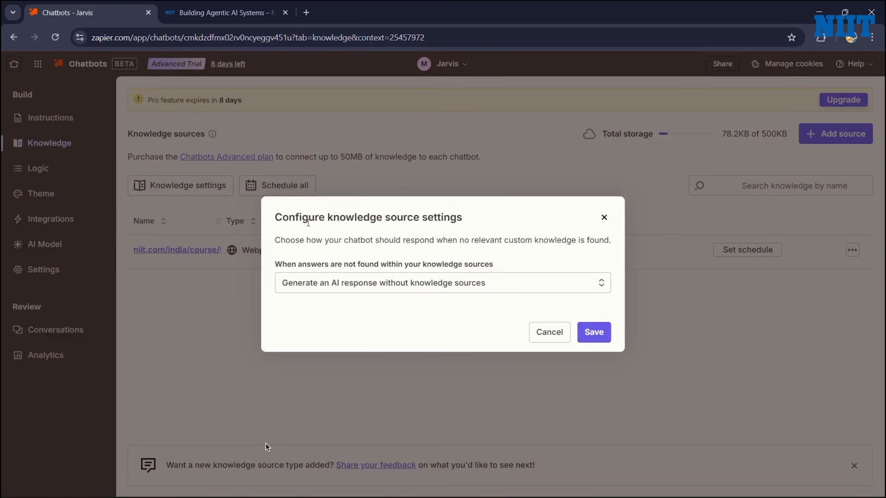
pyautogui.click(597, 332)
pyautogui.click(591, 327)
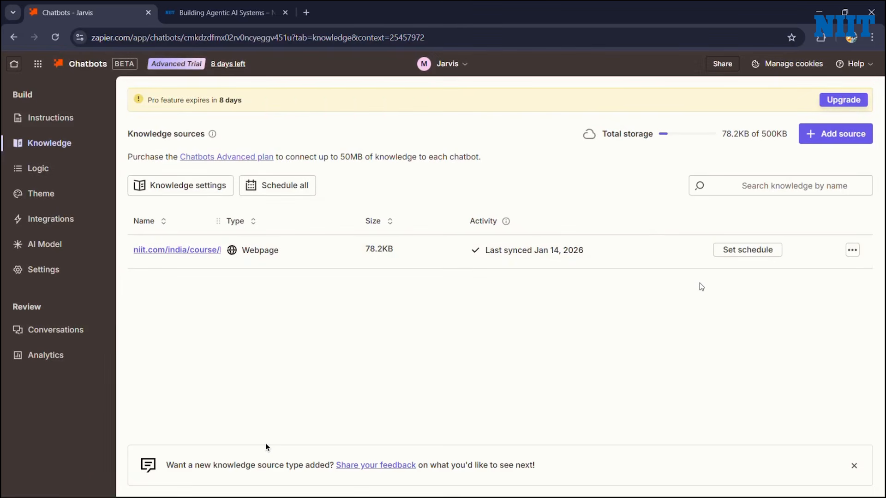
# Examine the sync schedule options for the webpage source, including its frequency choices, and close them without saving.
pyautogui.click(760, 253)
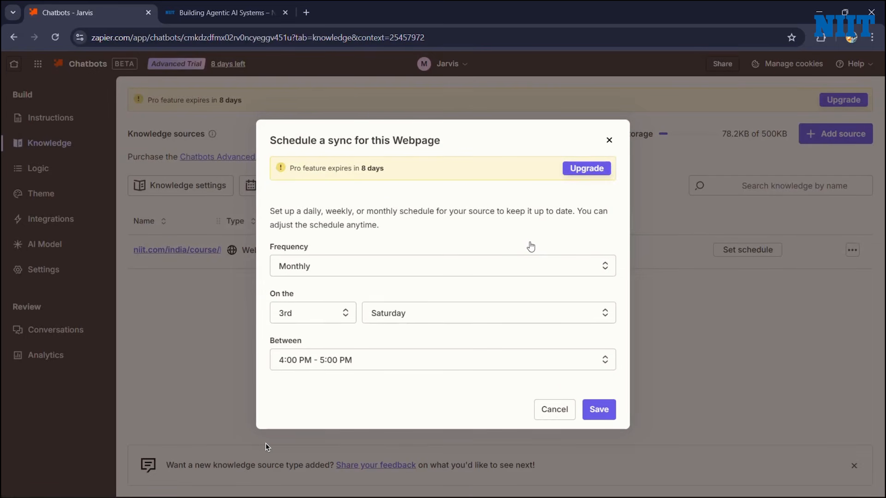
pyautogui.click(540, 261)
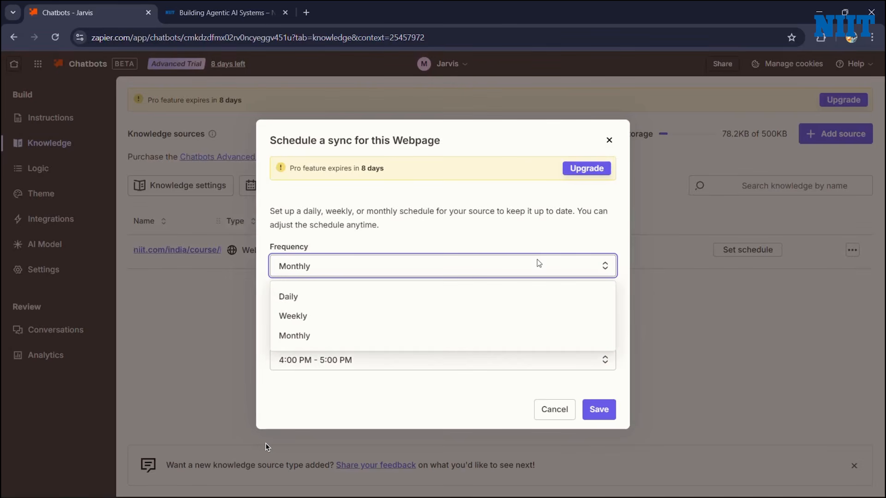
pyautogui.click(459, 227)
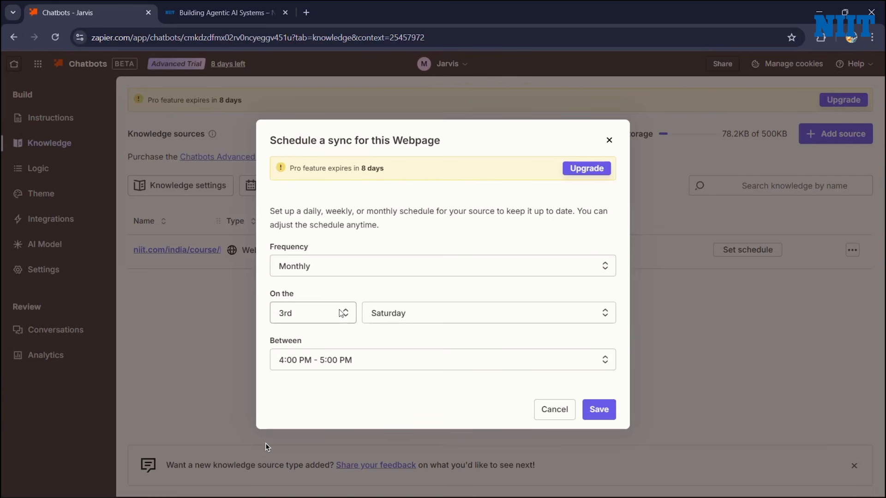
pyautogui.click(607, 141)
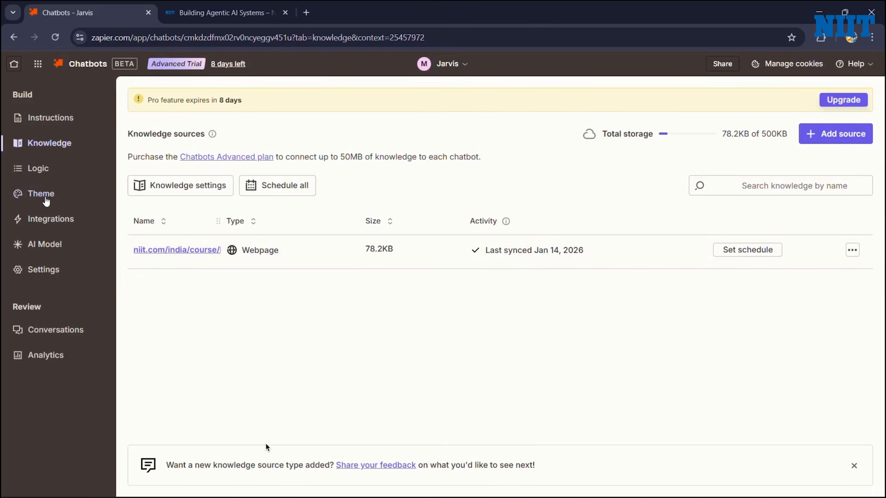
# Open the chatbot's theme settings and upload the image Screenshot20260111130940.png as its avatar.
pyautogui.click(46, 198)
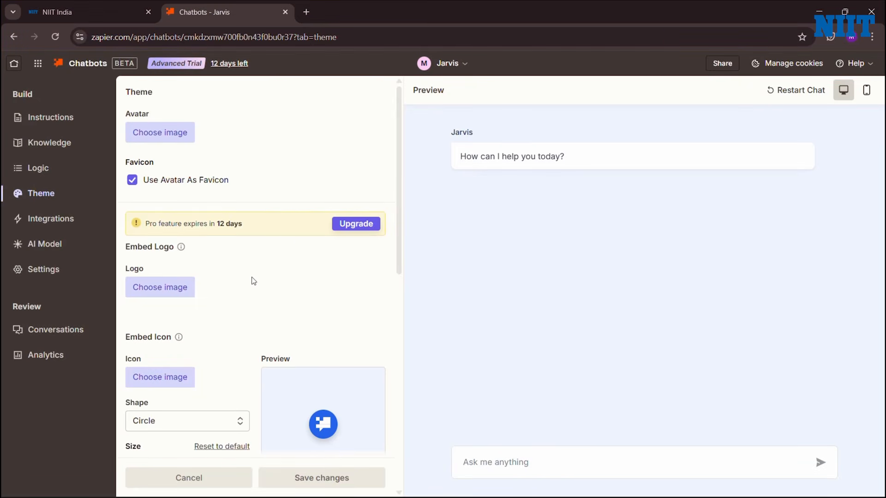
pyautogui.click(181, 145)
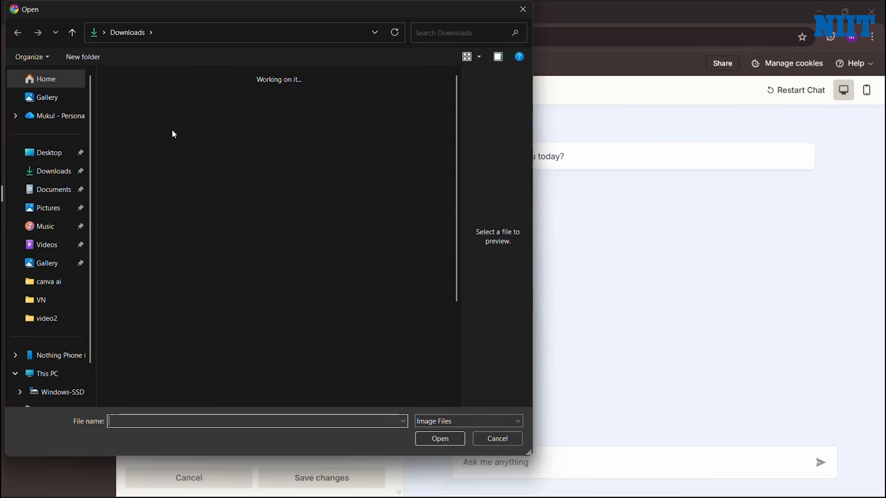
pyautogui.click(160, 103)
pyautogui.doubleClick(160, 103)
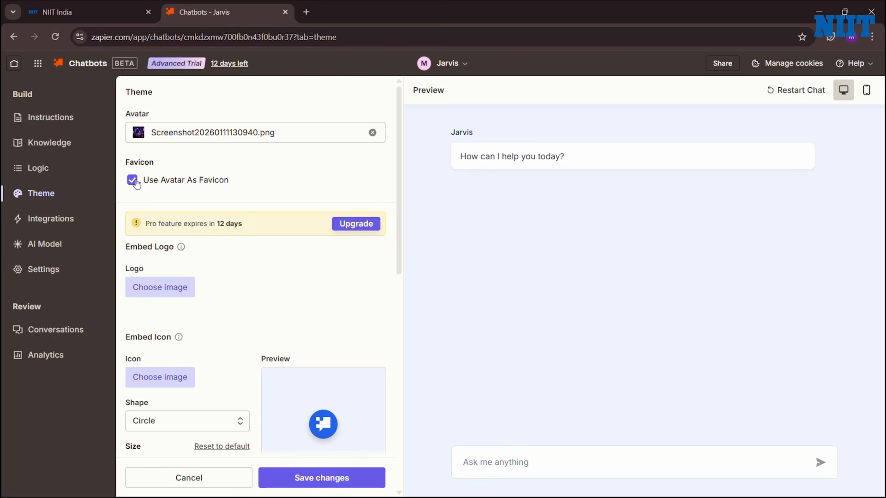
# Turn off using the avatar as favicon and set the embed icon size to 58px.
pyautogui.click(132, 180)
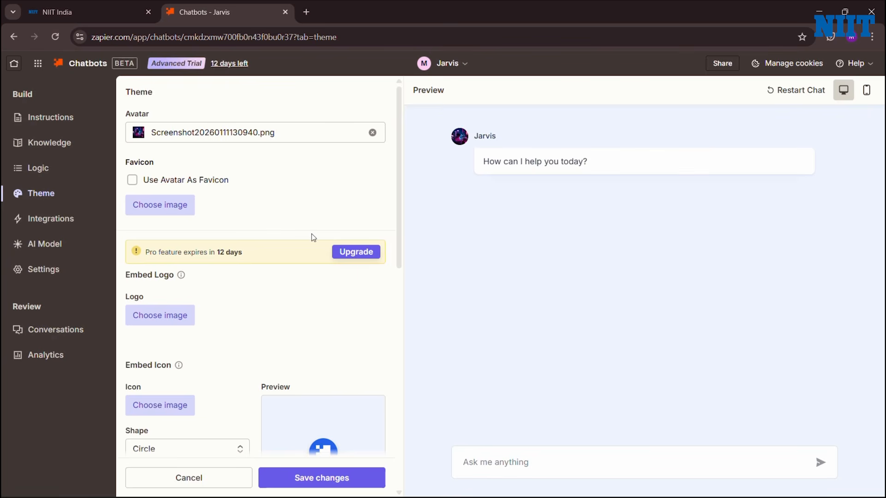
pyautogui.scroll(-5, 271, 283)
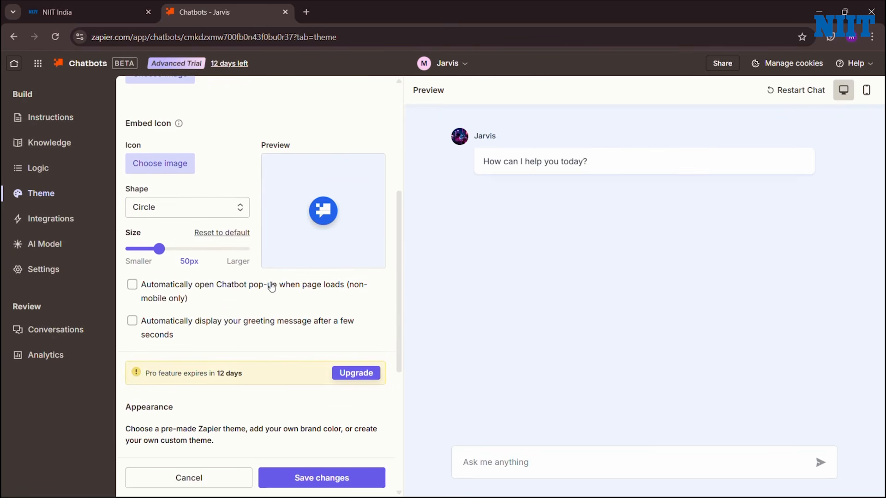
pyautogui.moveTo(159, 249); pyautogui.dragTo(181, 250)
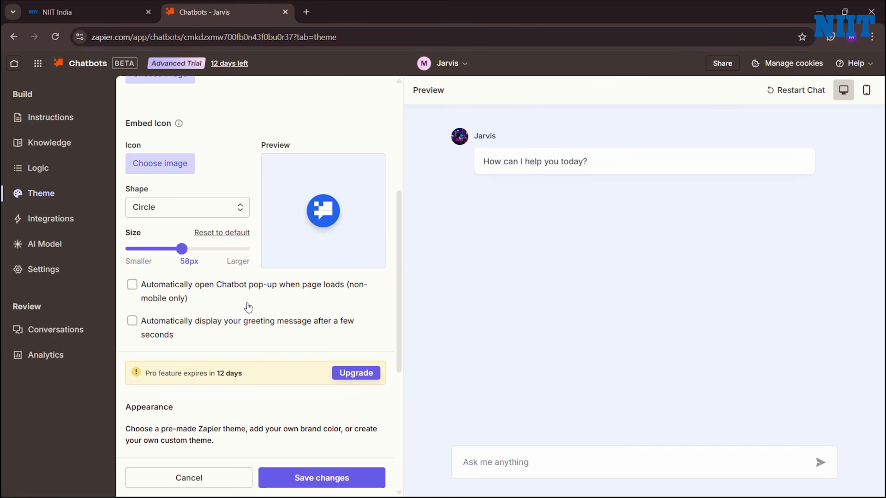
# Try the Default, Black, Purple and Green colors for the chatbot's appearance and settle on Red.
pyautogui.scroll(-5, 249, 306)
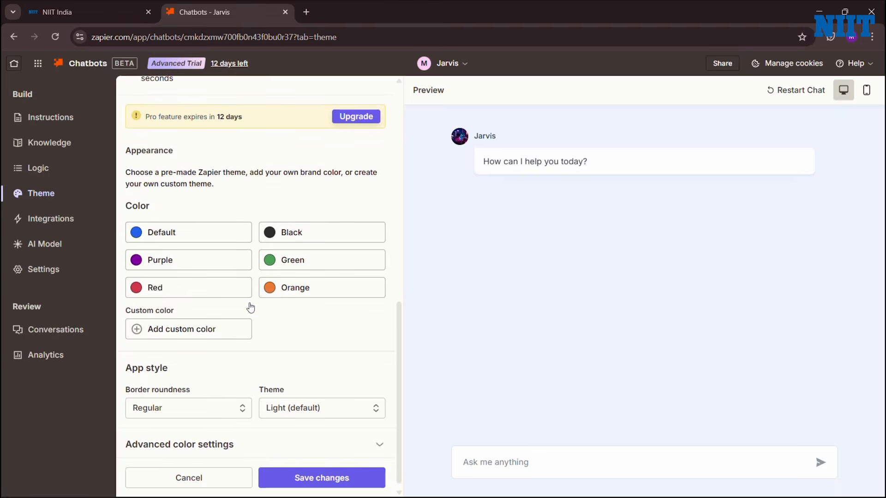
pyautogui.click(212, 235)
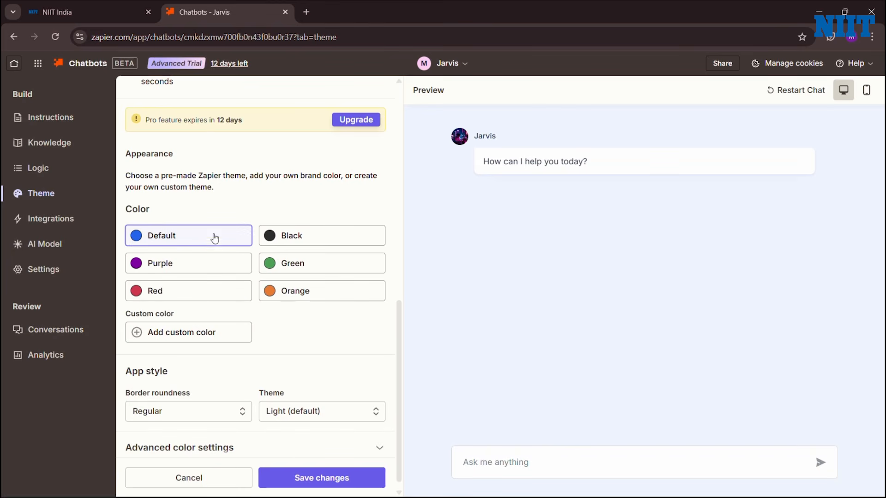
pyautogui.click(280, 245)
pyautogui.click(230, 271)
pyautogui.click(295, 273)
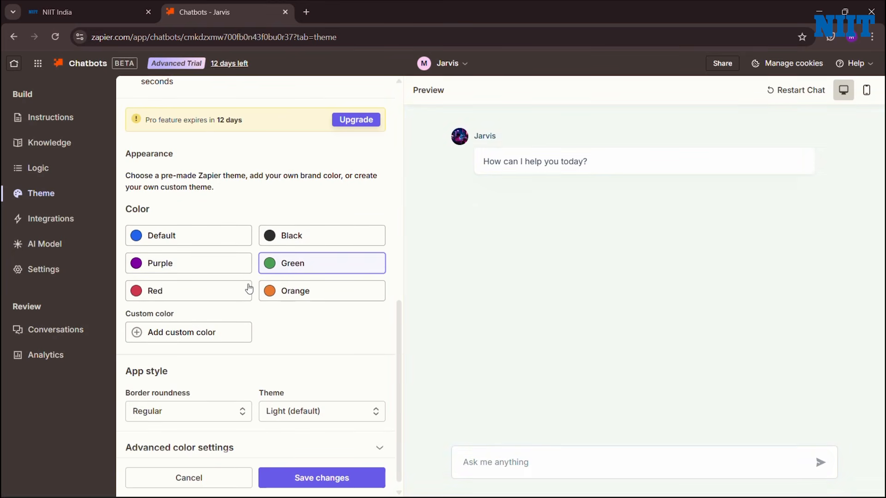
pyautogui.click(217, 291)
pyautogui.scroll(-1, 253, 315)
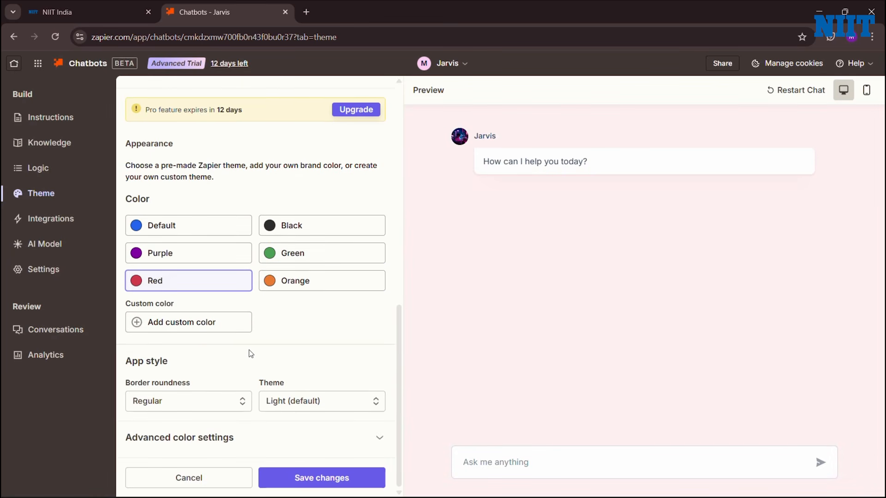
# Set the chatbot's app style theme to Dark.
pyautogui.click(300, 399)
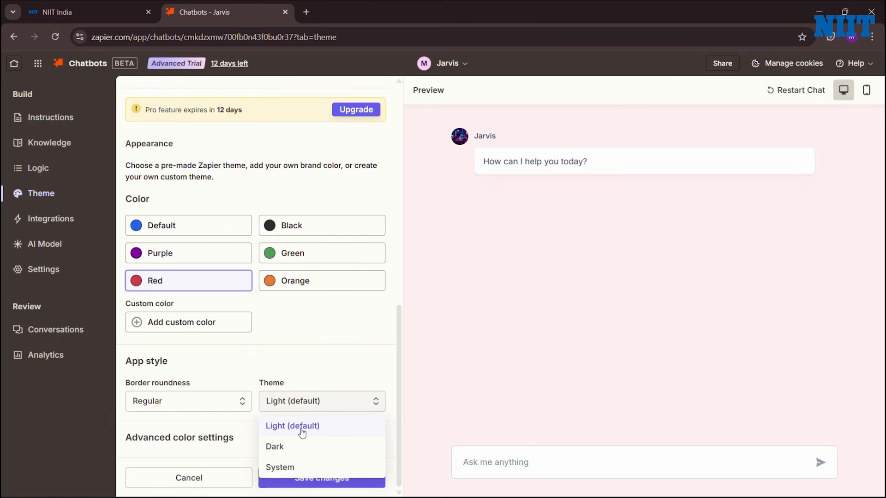
pyautogui.click(286, 446)
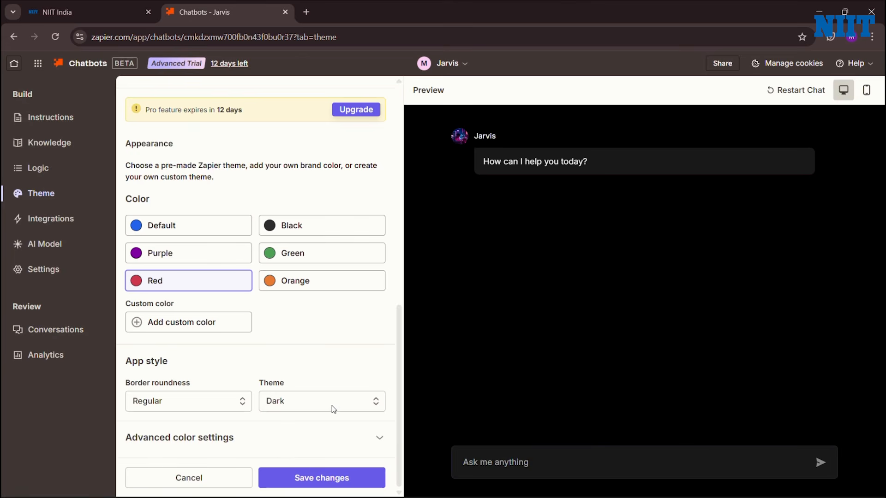
pyautogui.click(331, 405)
pyautogui.click(331, 406)
# Expand and look over the advanced color settings, keep the Dark theme, and save the theme changes.
pyautogui.click(339, 439)
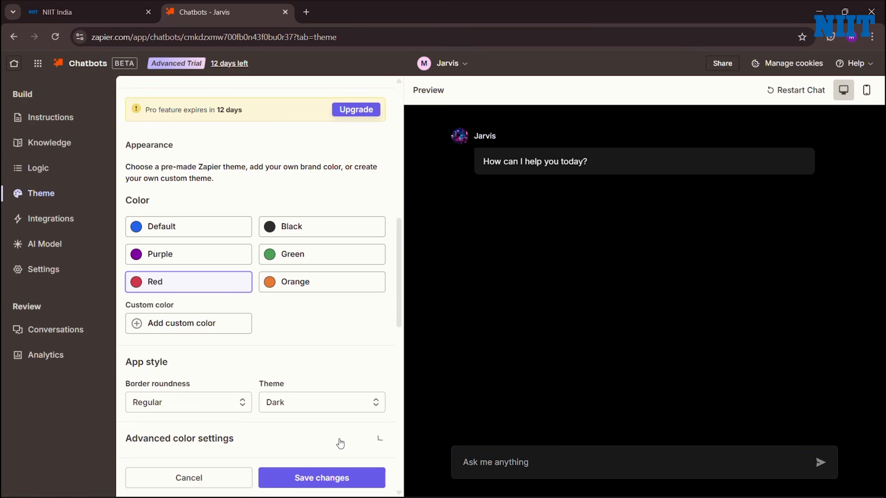
pyautogui.scroll(-2, 339, 438)
pyautogui.scroll(-2, 339, 439)
pyautogui.scroll(5, 340, 438)
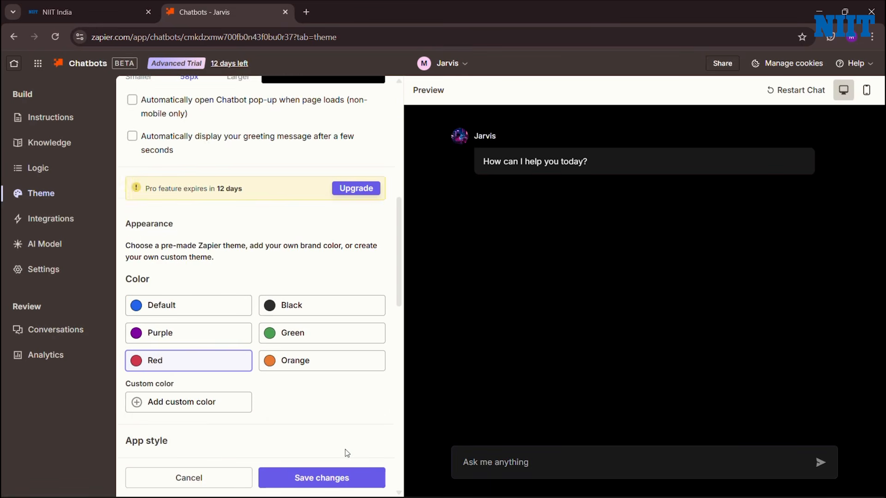
pyautogui.scroll(-2, 345, 448)
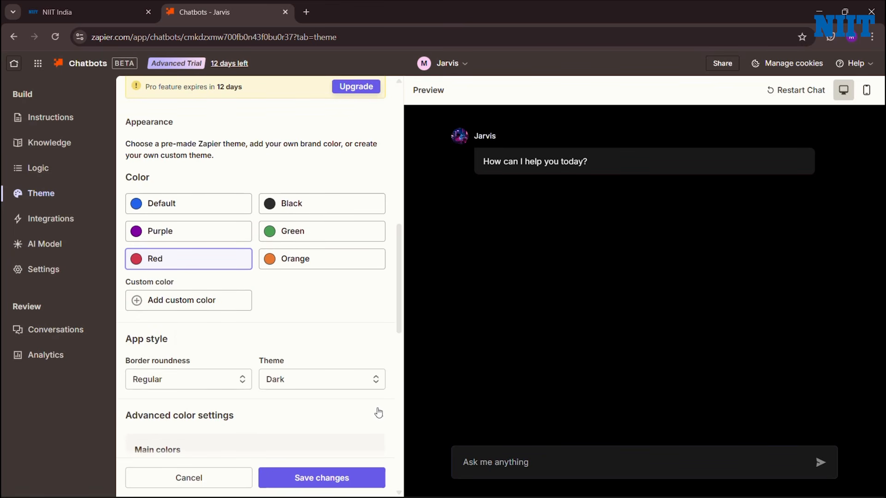
pyautogui.click(361, 391)
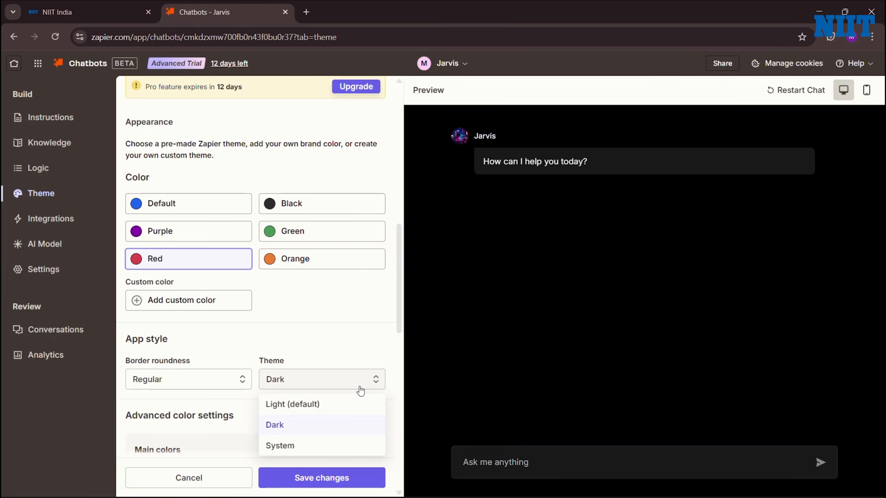
pyautogui.click(360, 392)
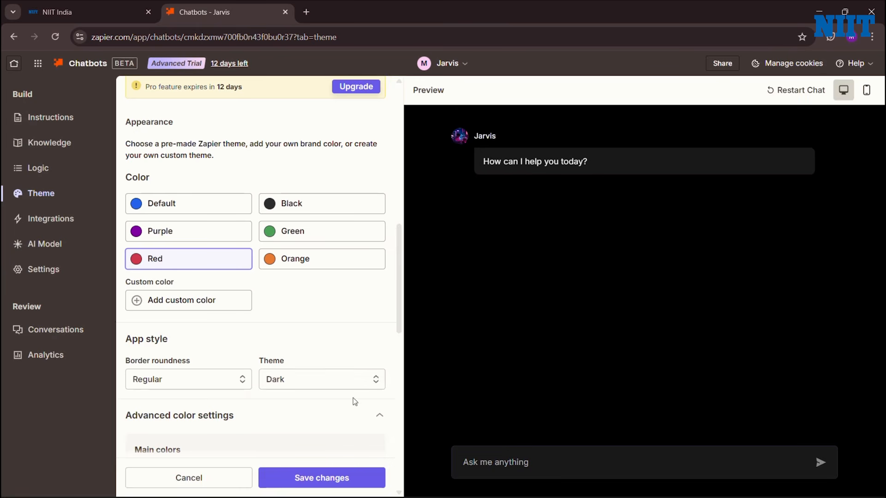
pyautogui.click(321, 484)
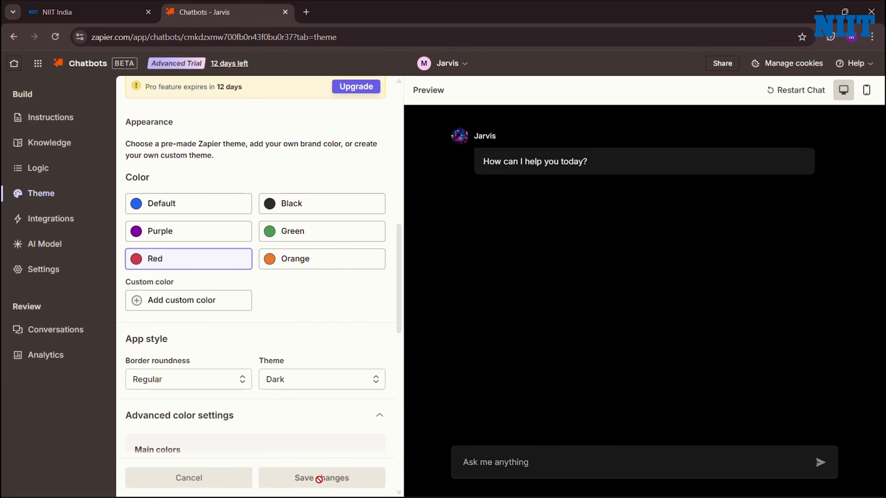
# Start a Suggestions logic for the chatbot and replace the first suggestion with "what courses does niit offer?".
pyautogui.click(38, 169)
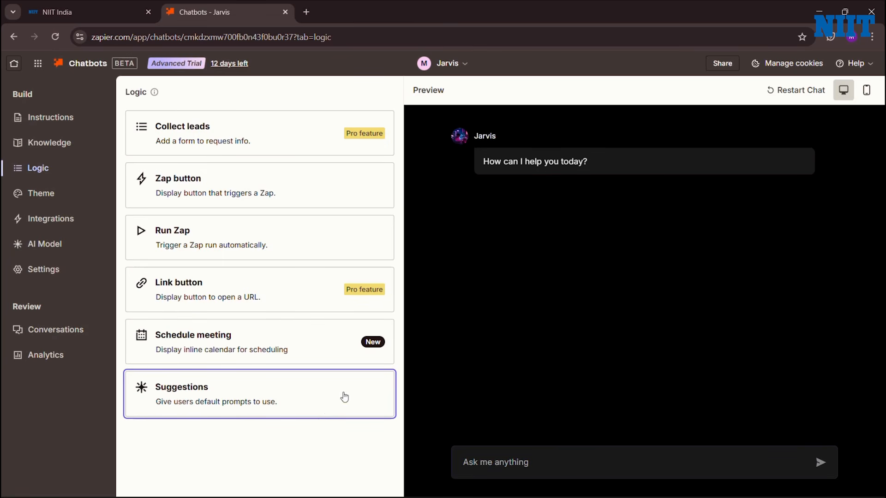
pyautogui.click(220, 392)
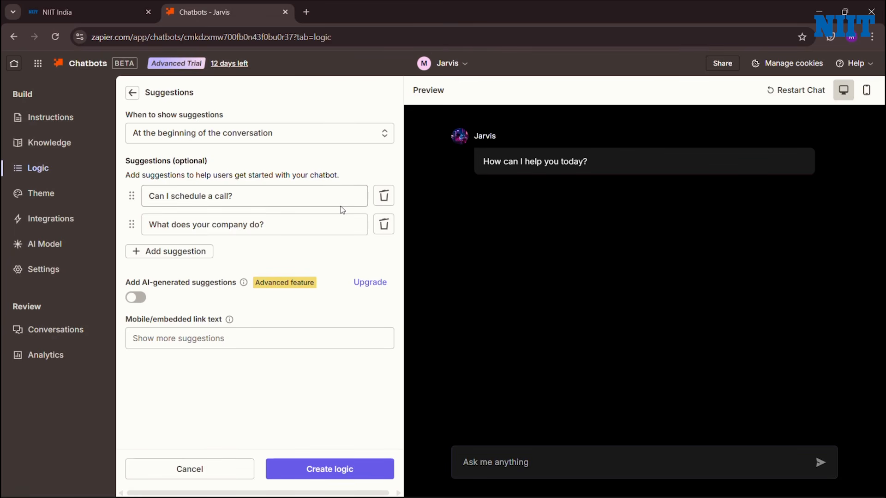
pyautogui.moveTo(340, 206); pyautogui.dragTo(72, 192)
pyautogui.press('BackSpace')
pyautogui.write('w')
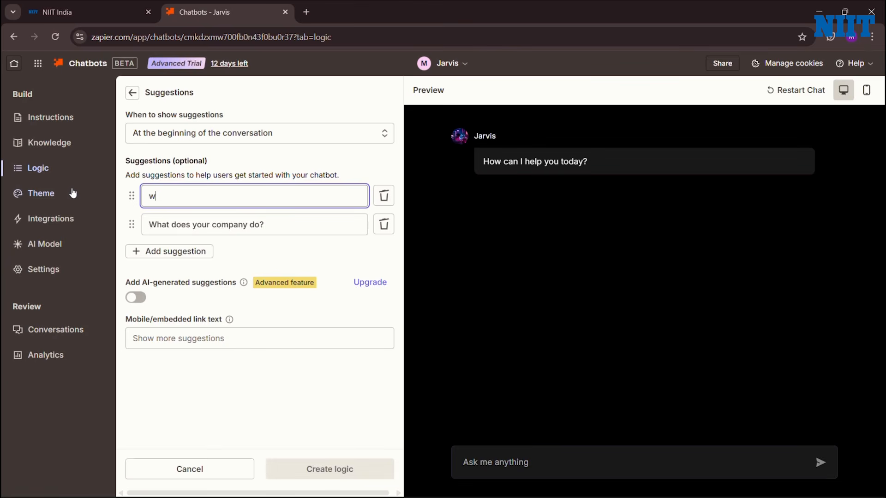
pyautogui.write('hat courses')
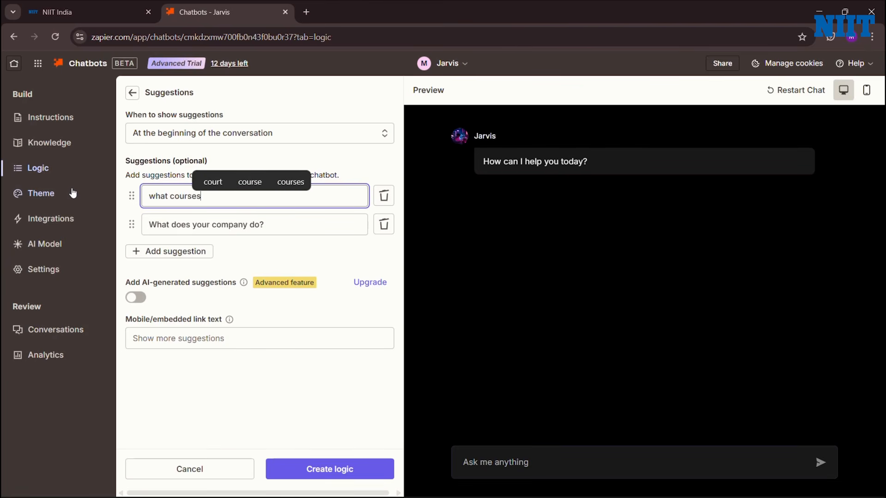
pyautogui.write('s n')
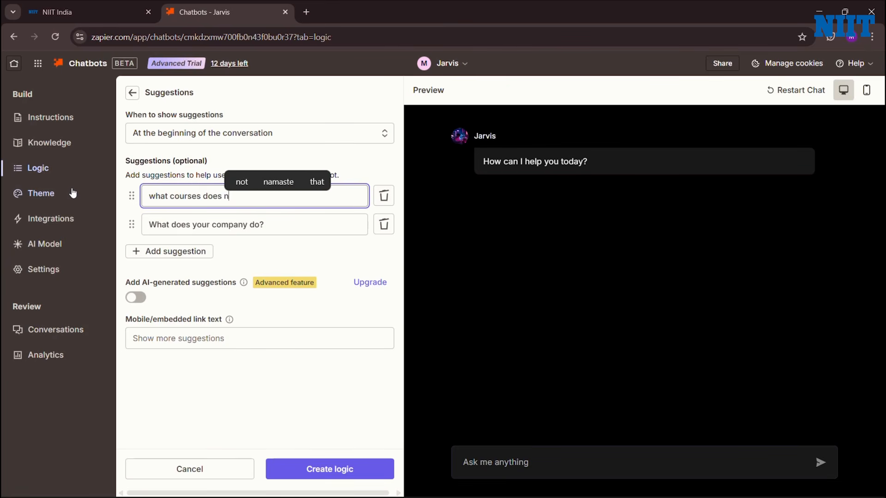
pyautogui.write('iit offer?')
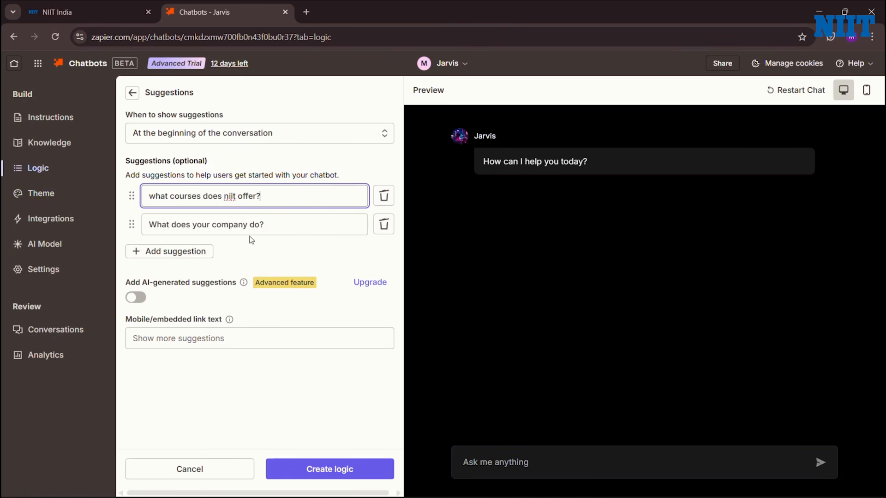
# Replace the second suggestion with "how do i enroll?" and add a third, blank suggestion.
pyautogui.press('Tab')
pyautogui.press('BackSpace')
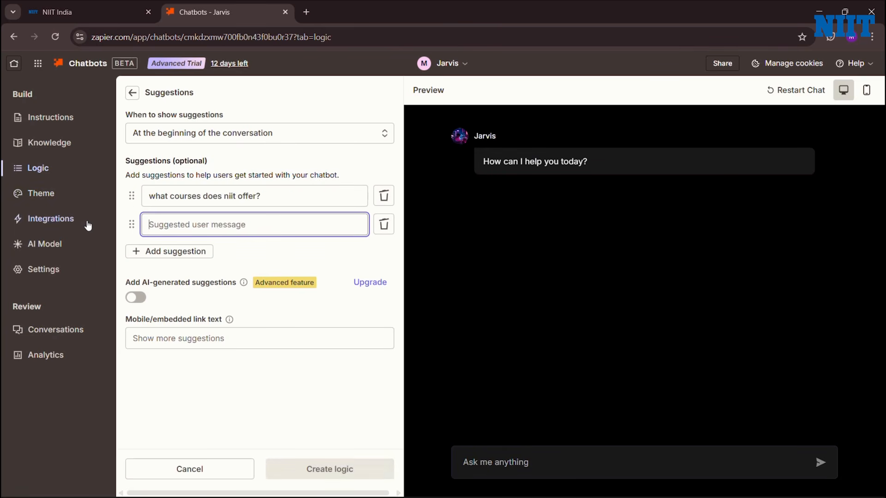
pyautogui.write('how do i e')
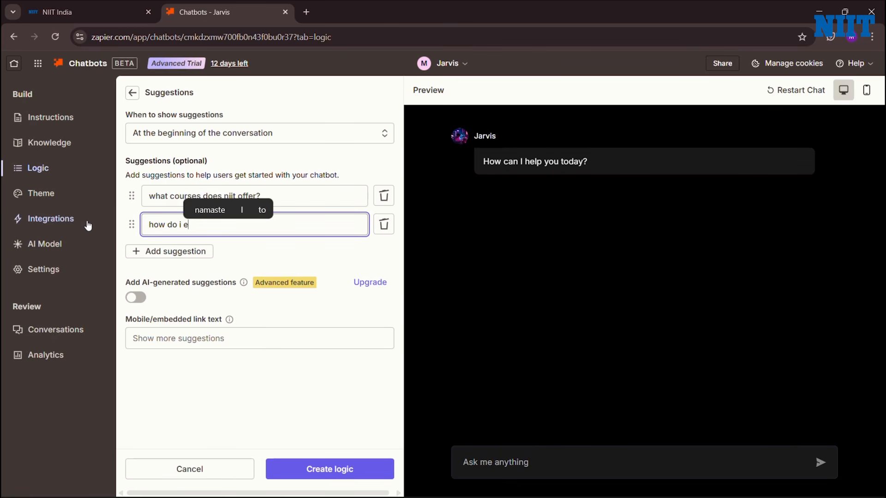
pyautogui.write('nroll')
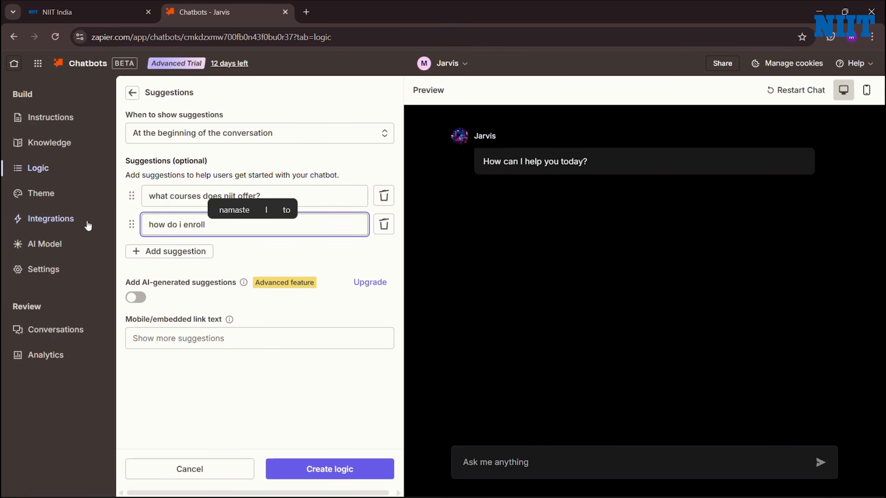
pyautogui.write('?')
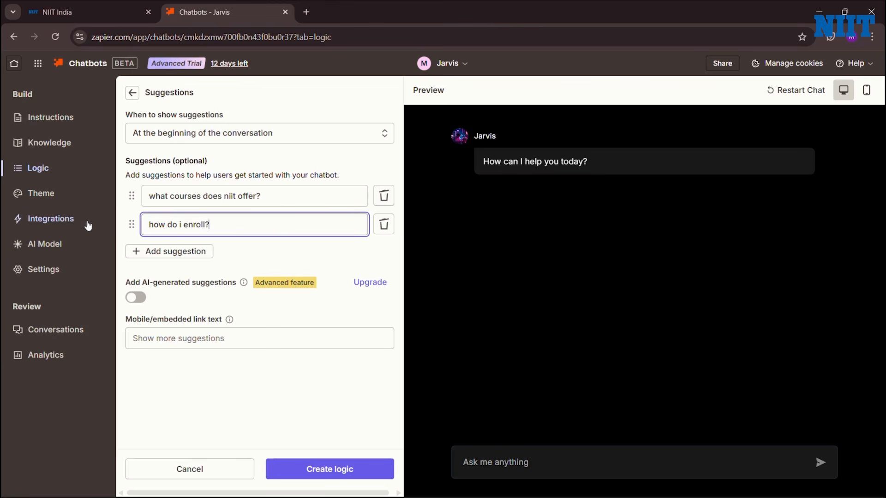
pyautogui.click(160, 255)
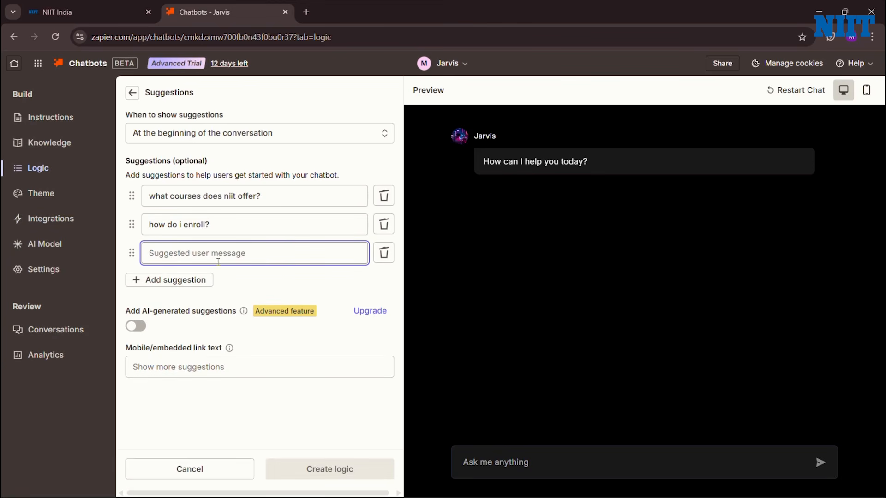
# Fill in the third suggestion as "what are the available certification".
pyautogui.write('what are the ')
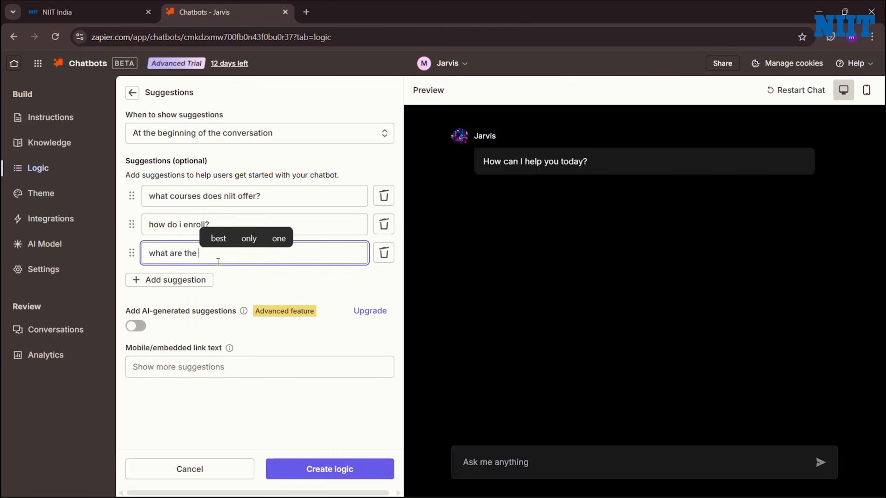
pyautogui.write('availa')
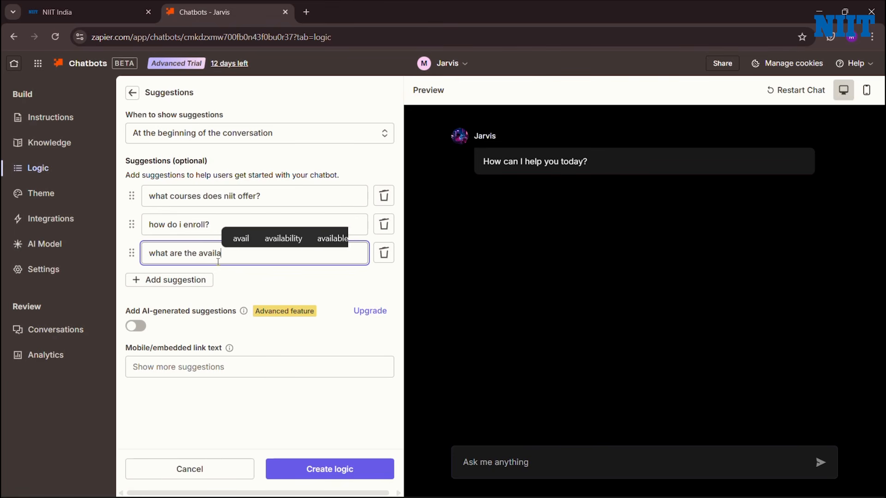
pyautogui.write('ble ')
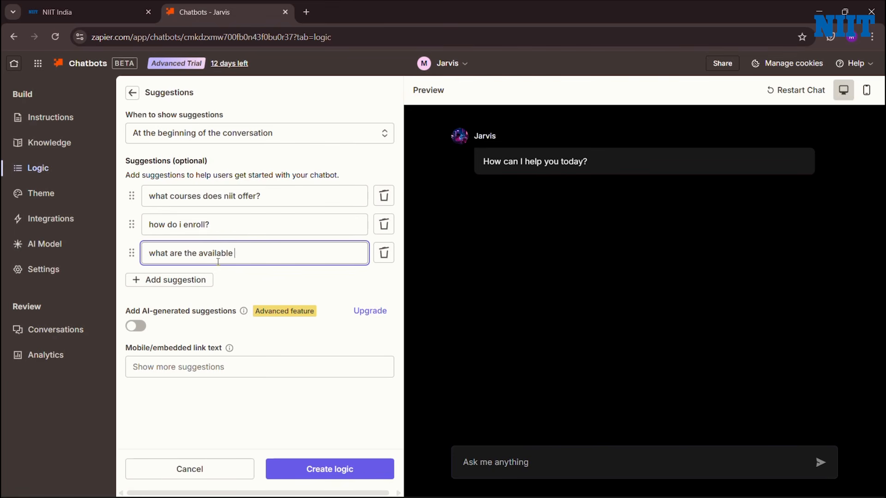
pyautogui.write('certific')
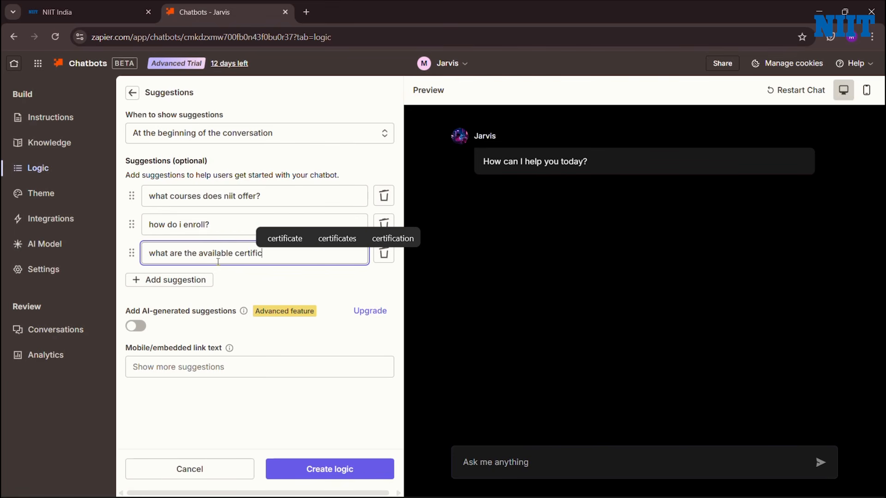
pyautogui.write('atin')
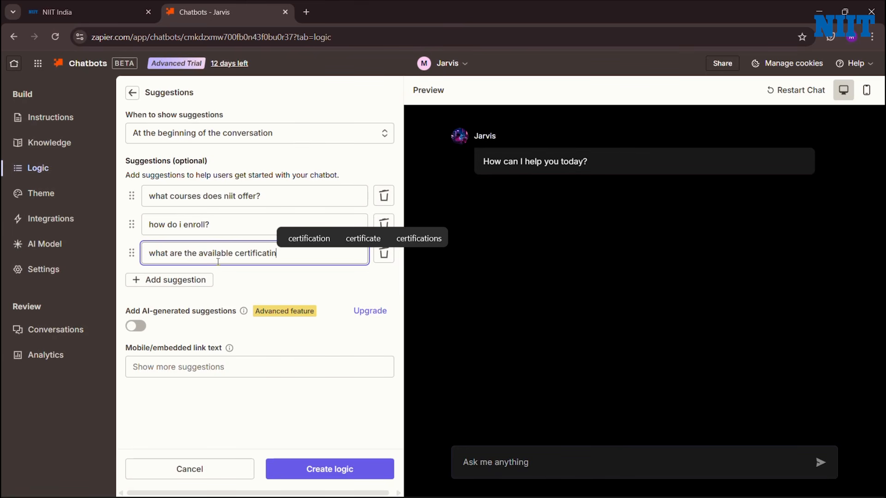
pyautogui.press('BackSpace')
pyautogui.write('on')
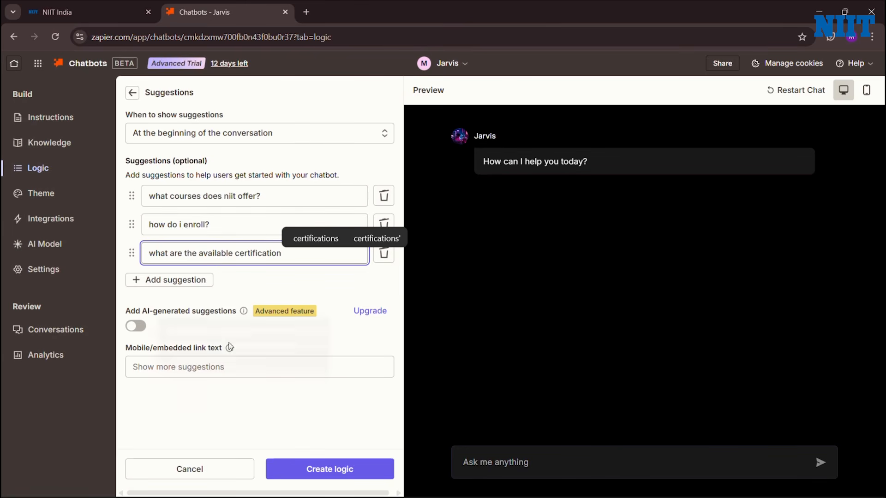
# Keep the suggestions showing at the beginning of the conversation and create the logic.
pyautogui.click(186, 144)
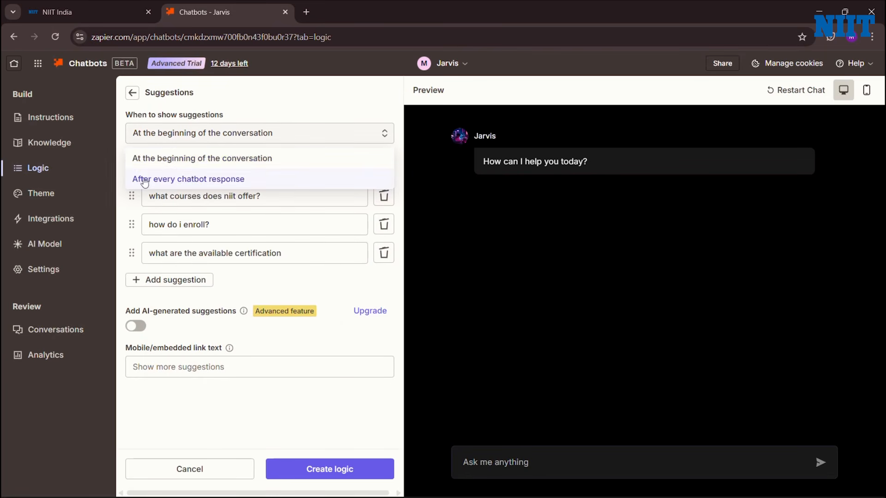
pyautogui.click(245, 159)
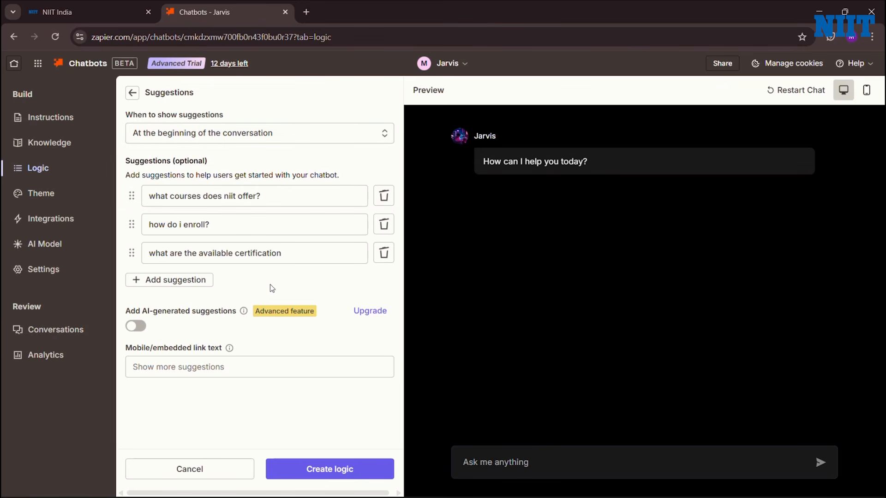
pyautogui.click(311, 467)
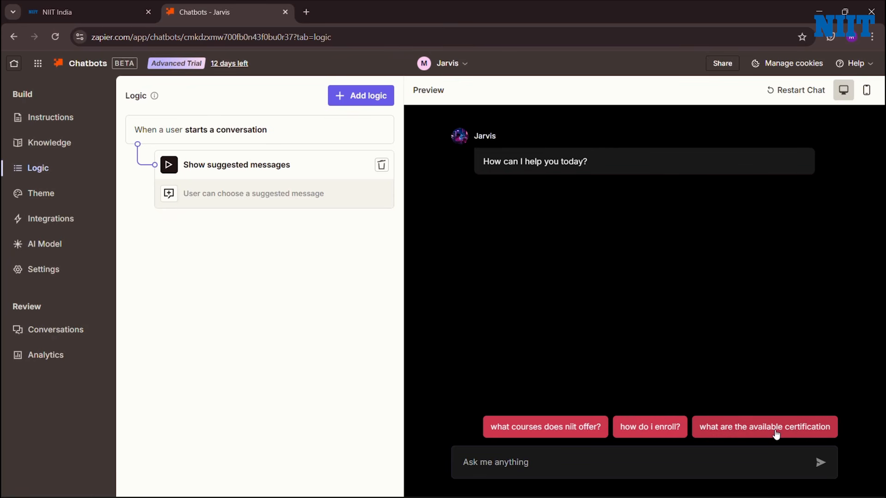
# Test the "what courses does niit offer?" suggestion in the preview chat and read through the chatbot's whole reply.
pyautogui.click(549, 430)
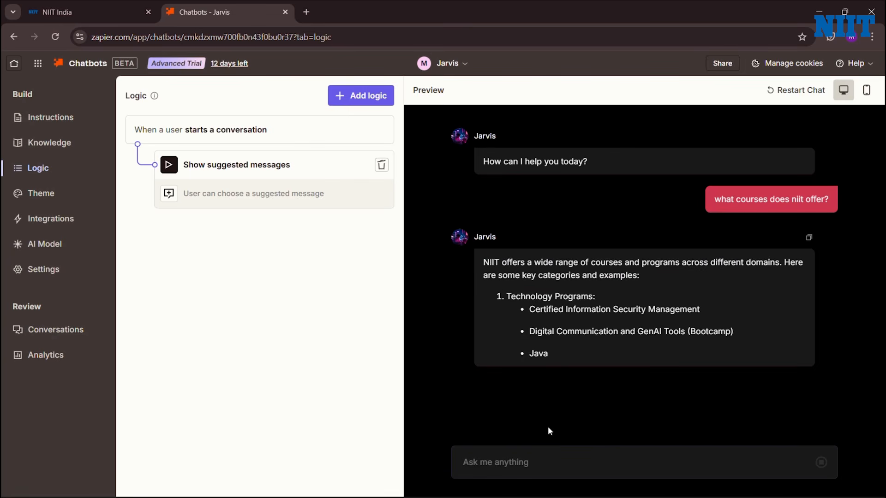
pyautogui.scroll(2, 607, 302)
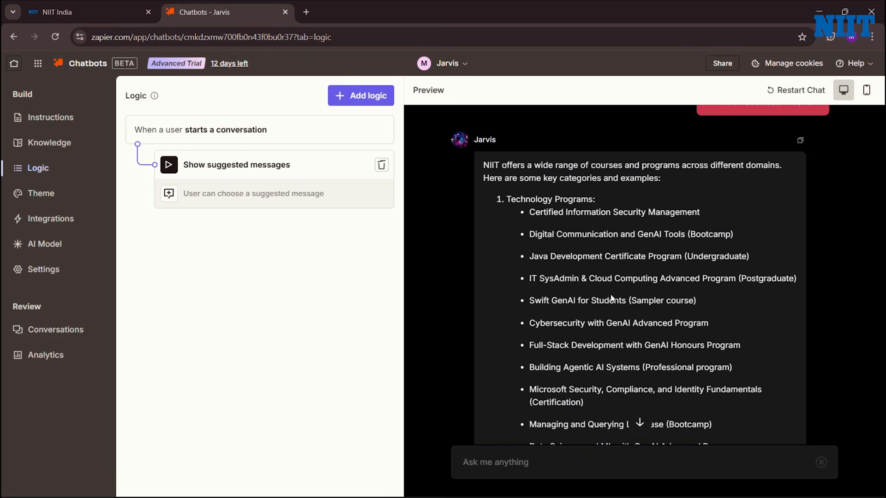
pyautogui.scroll(2, 608, 302)
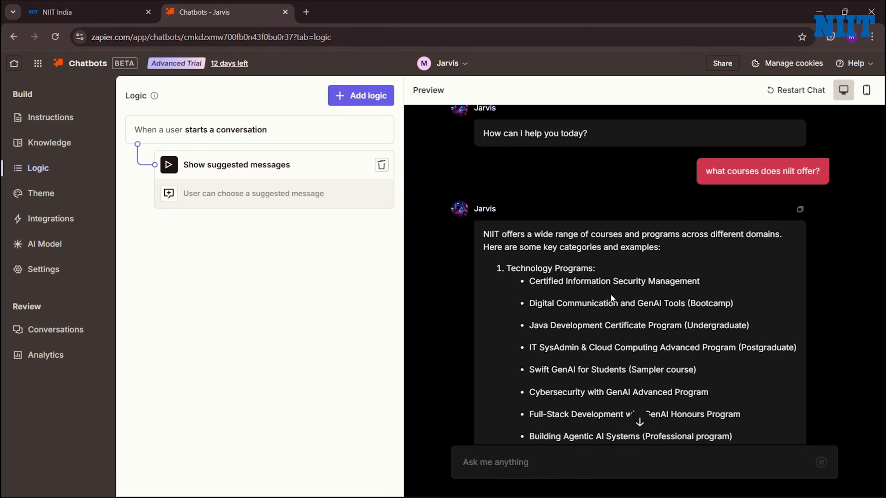
pyautogui.scroll(-1, 612, 298)
pyautogui.scroll(-1, 611, 294)
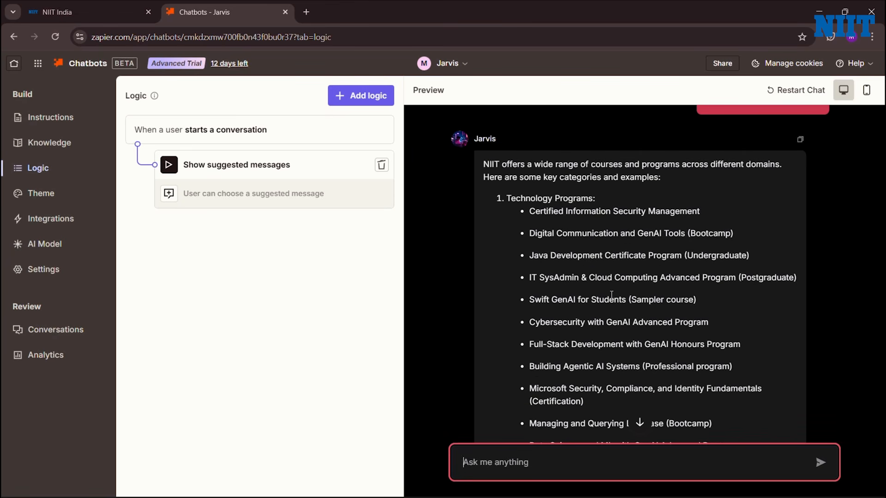
pyautogui.scroll(-3, 612, 295)
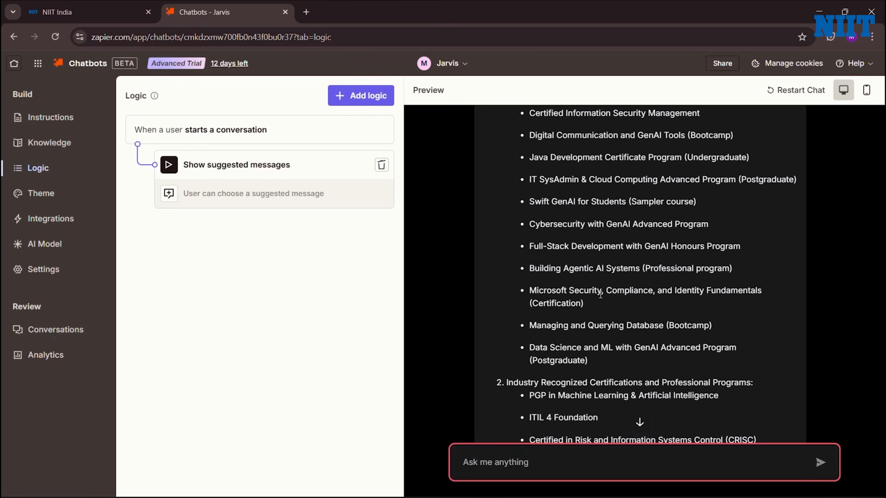
pyautogui.moveTo(529, 347); pyautogui.dragTo(670, 360)
pyautogui.click(669, 361)
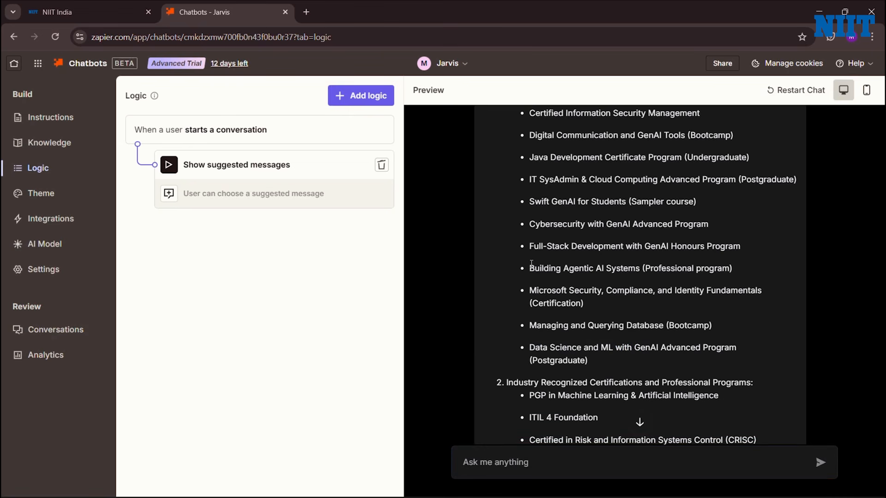
pyautogui.moveTo(531, 266); pyautogui.dragTo(685, 257)
pyautogui.click(723, 258)
pyautogui.scroll(-10, 722, 258)
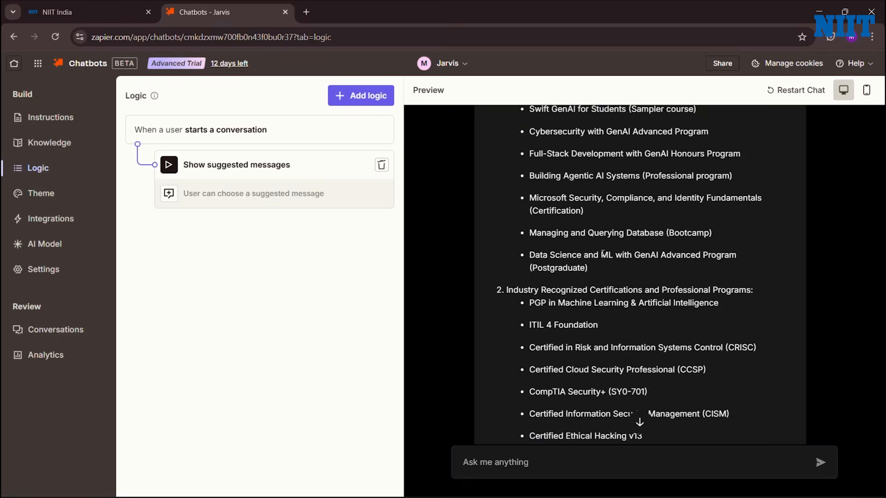
pyautogui.scroll(-2, 558, 307)
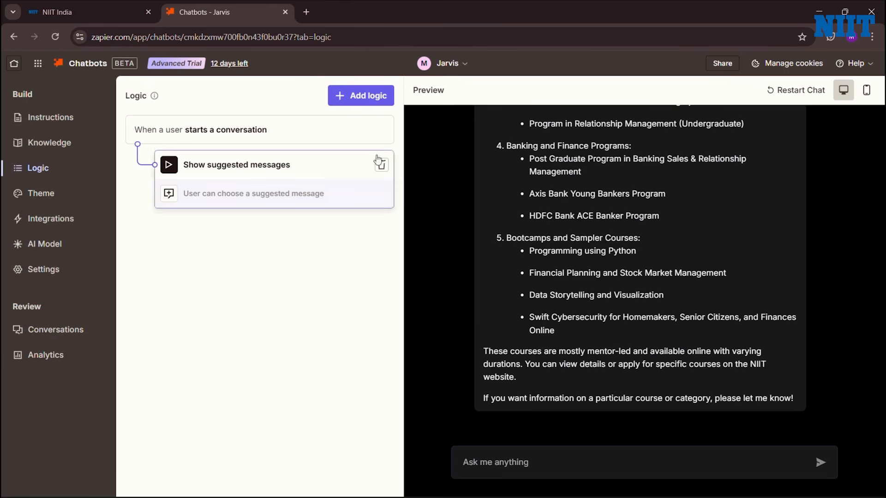
# Review the settings of the suggested messages logic and return to the logic list without changing them.
pyautogui.click(210, 185)
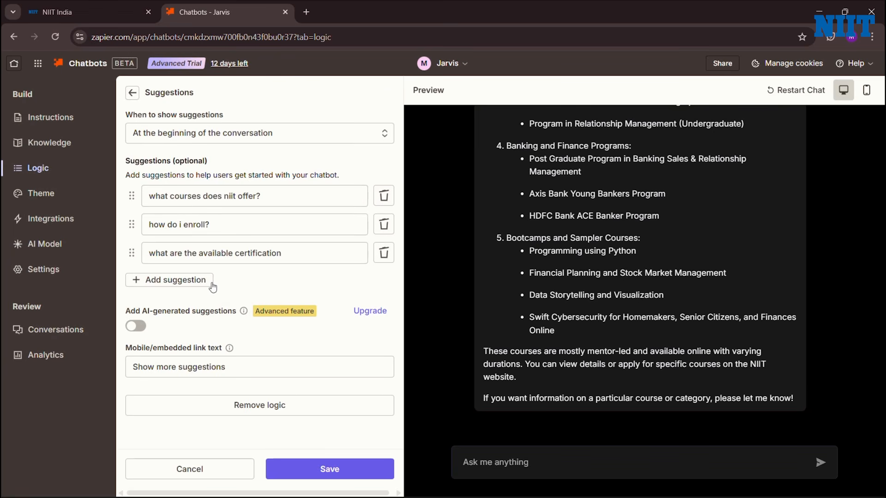
pyautogui.click(136, 92)
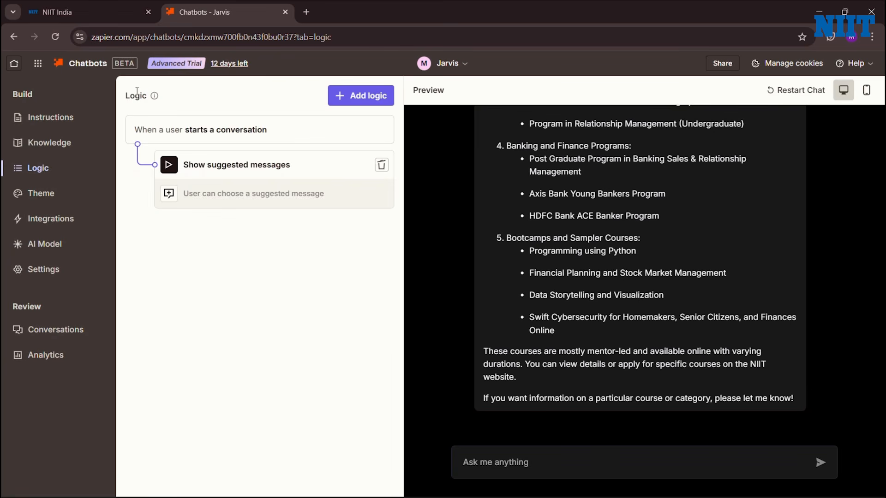
pyautogui.rightClick(173, 199)
pyautogui.click(153, 238)
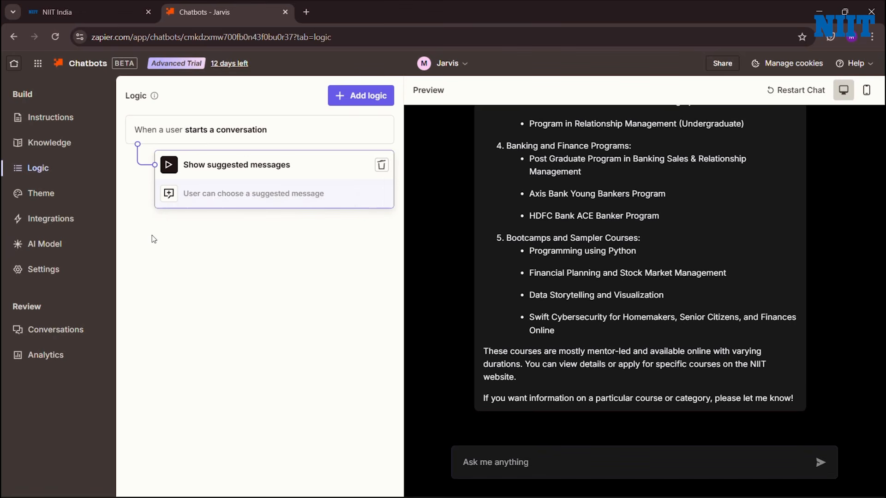
# Start a Link button logic and remove its default keywords "meeting" and "call".
pyautogui.click(385, 96)
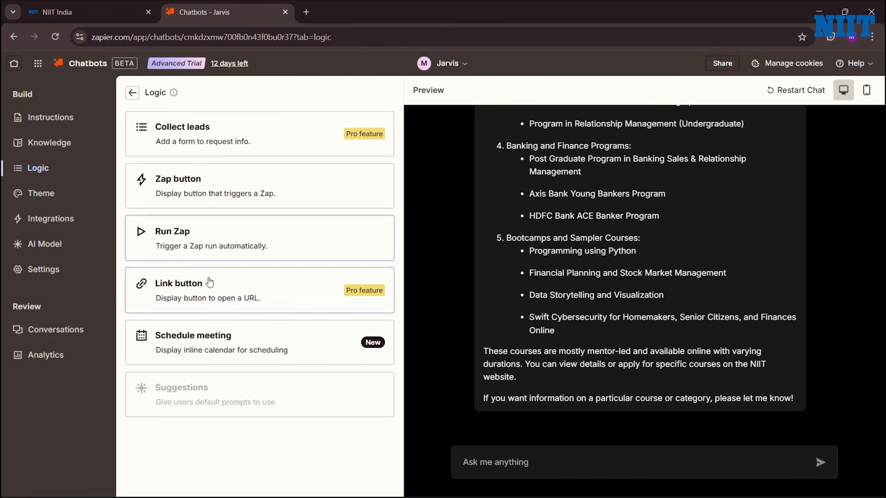
pyautogui.click(188, 295)
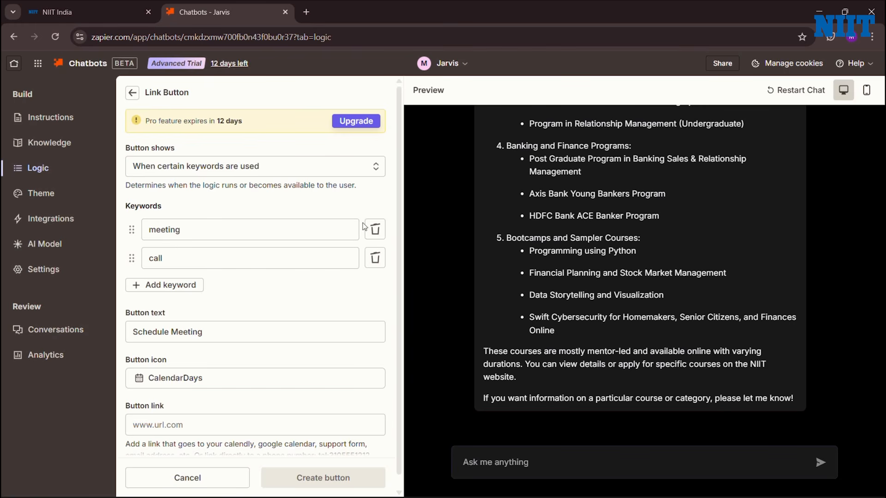
pyautogui.click(375, 231)
pyautogui.click(383, 233)
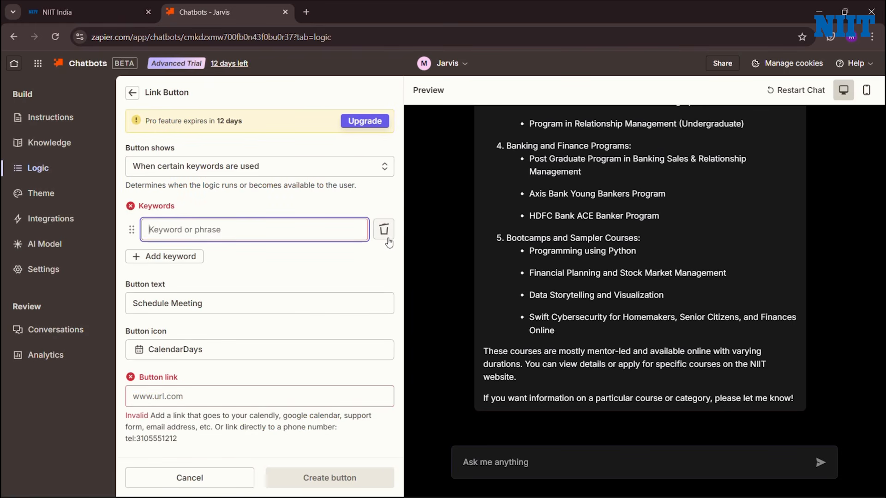
# Add the trigger keywords "courses" and "Programs" to the link button.
pyautogui.click(180, 256)
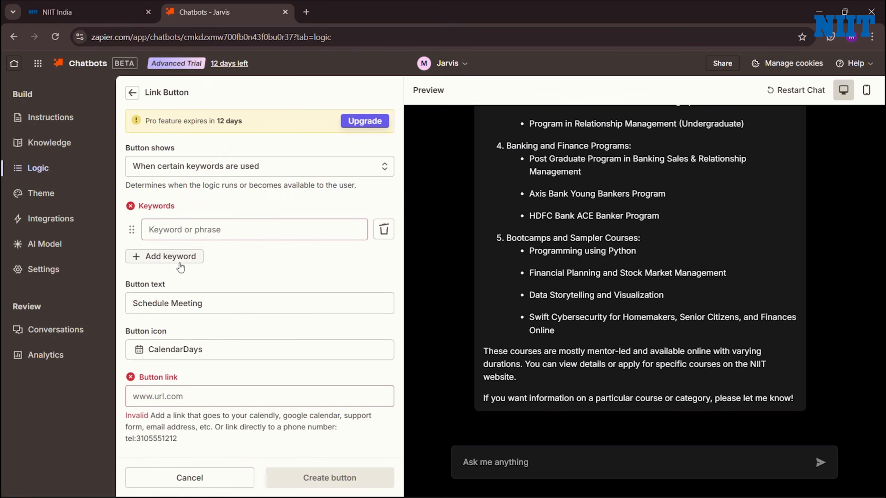
pyautogui.click(176, 232)
pyautogui.write('cou')
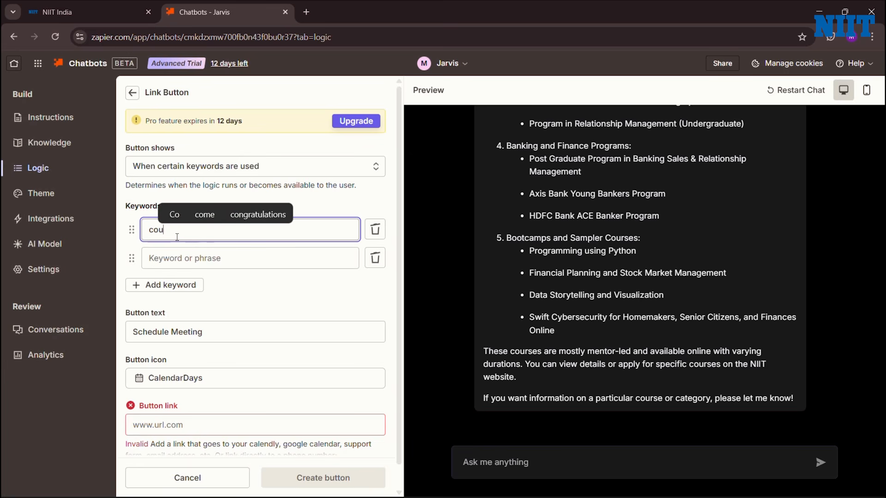
pyautogui.write('rses')
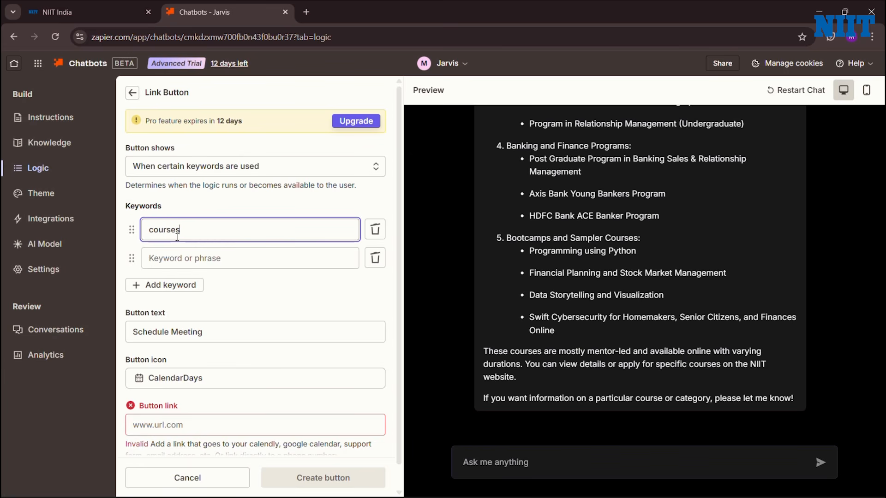
pyautogui.click(191, 259)
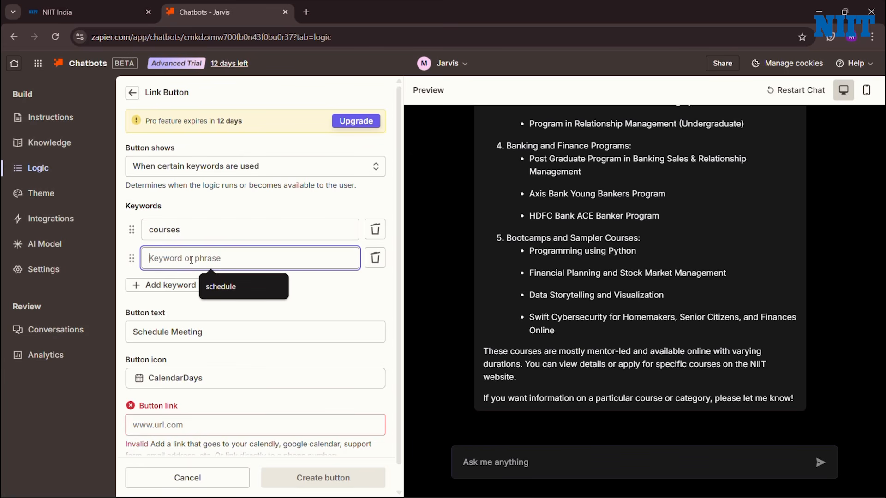
pyautogui.write('Programs')
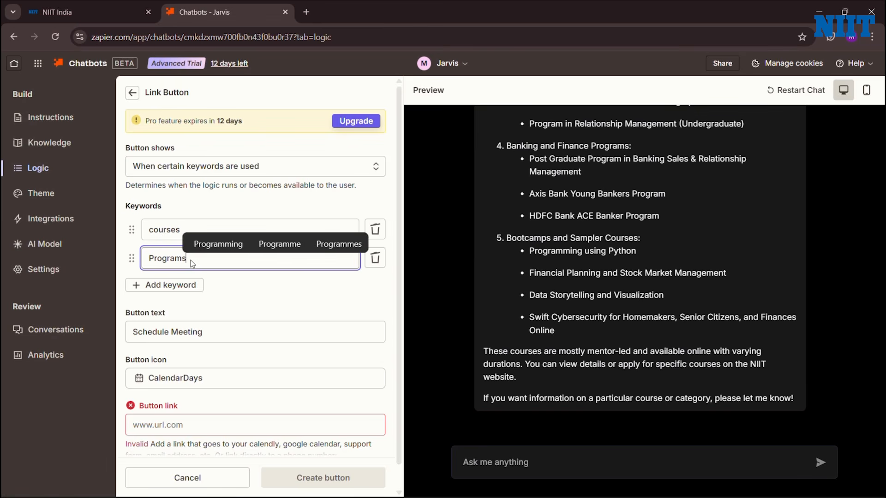
# Clear the default button text of the link button.
pyautogui.scroll(-1, 233, 306)
pyautogui.click(225, 307)
pyautogui.hotkey('ctrl', 'a')
pyautogui.press('BackSpace')
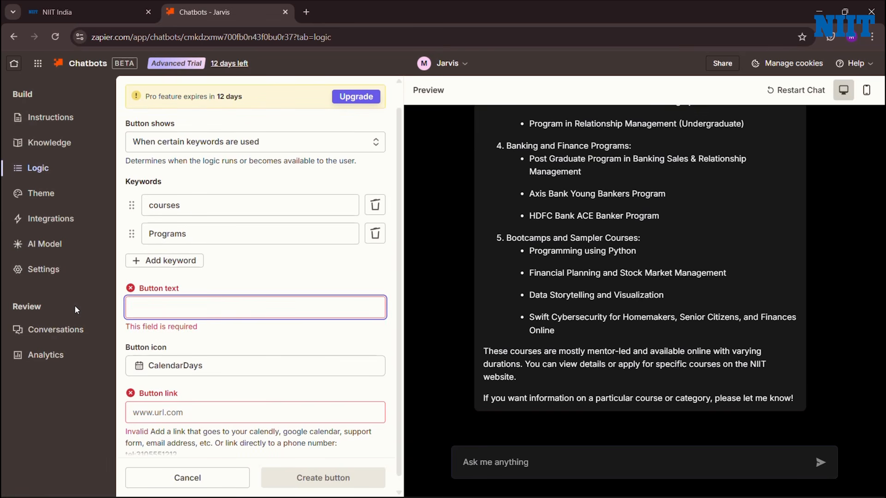
pyautogui.scroll(-1, 180, 302)
pyautogui.click(180, 299)
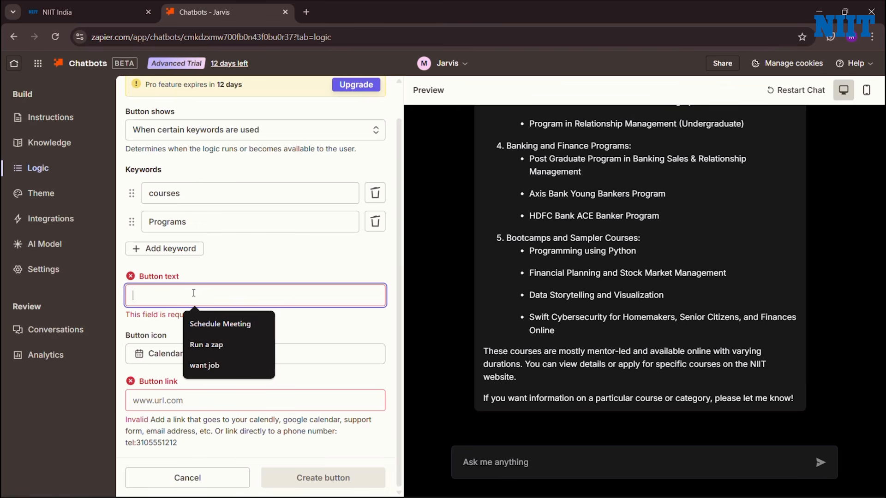
pyautogui.write('Courses')
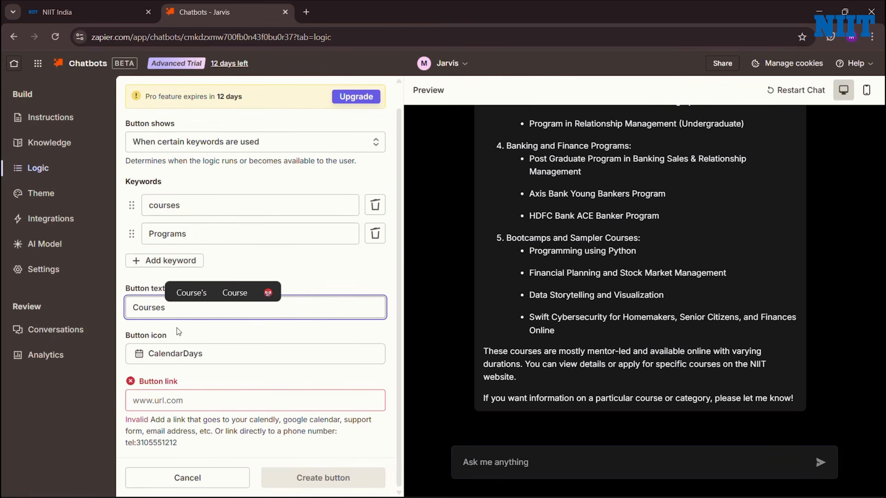
pyautogui.press('BackSpace')
pyautogui.press('BackSpace')
pyautogui.press('BackSpace')
pyautogui.press('BackSpace')
pyautogui.press('BackSpace')
pyautogui.press('BackSpace')
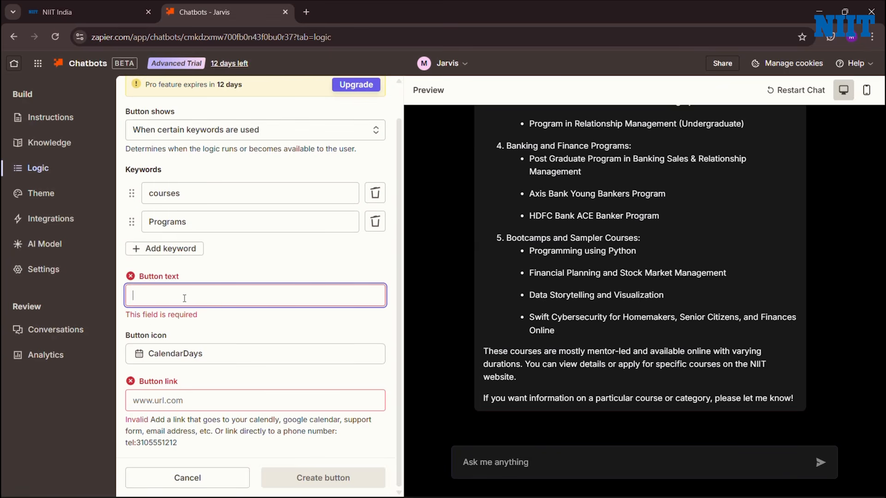
# Set the link button's text to "agentic ai courses".
pyautogui.write('agenet')
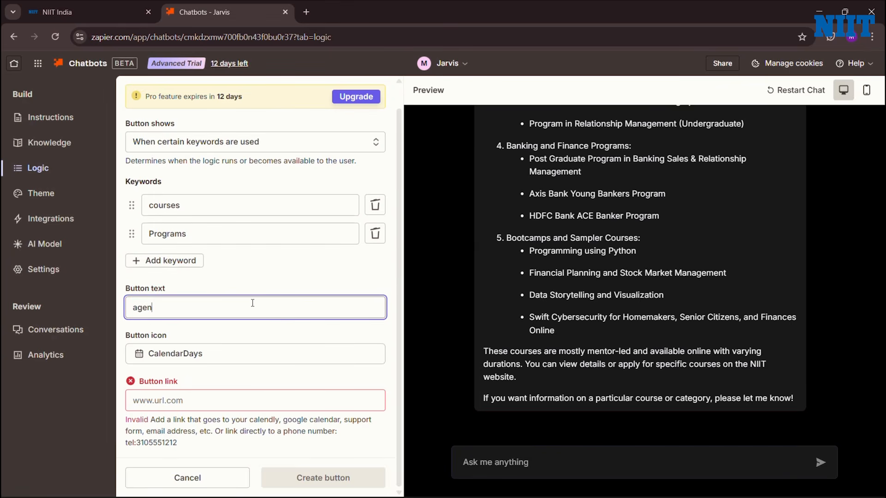
pyautogui.press('BackSpace')
pyautogui.press('BackSpace')
pyautogui.write('tic ai')
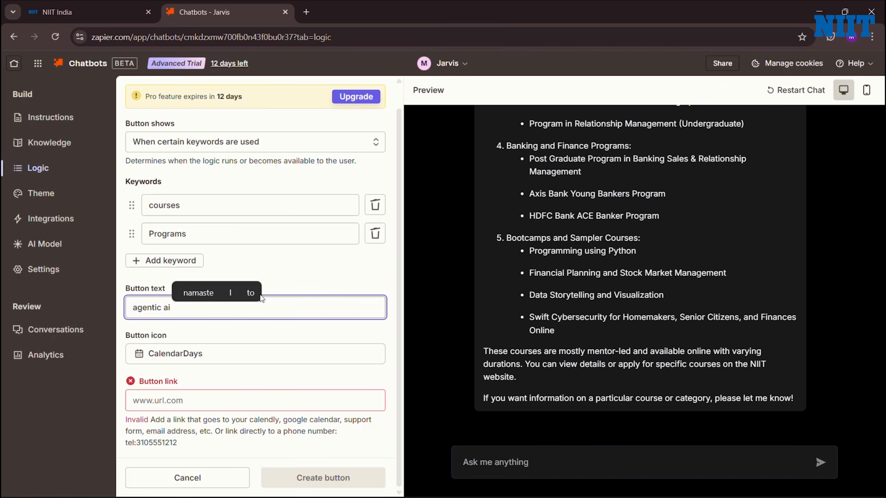
pyautogui.write(' cours')
pyautogui.click(260, 294)
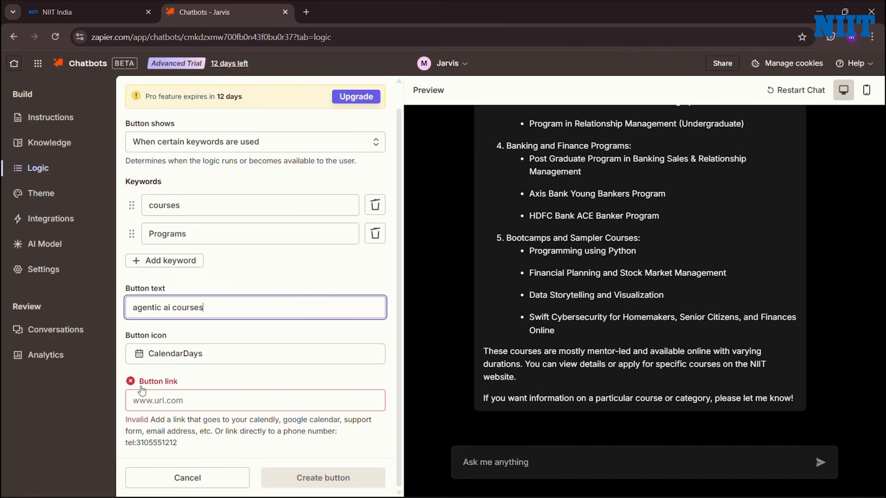
# On the NIIT website, open the GenAI course "Building Agentic AI Systems" and copy its page address.
pyautogui.click(56, 6)
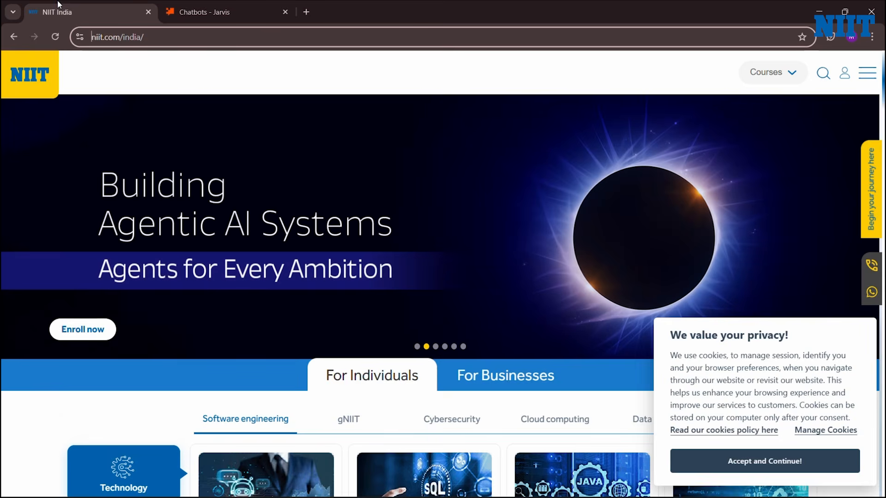
pyautogui.scroll(-5, 442, 261)
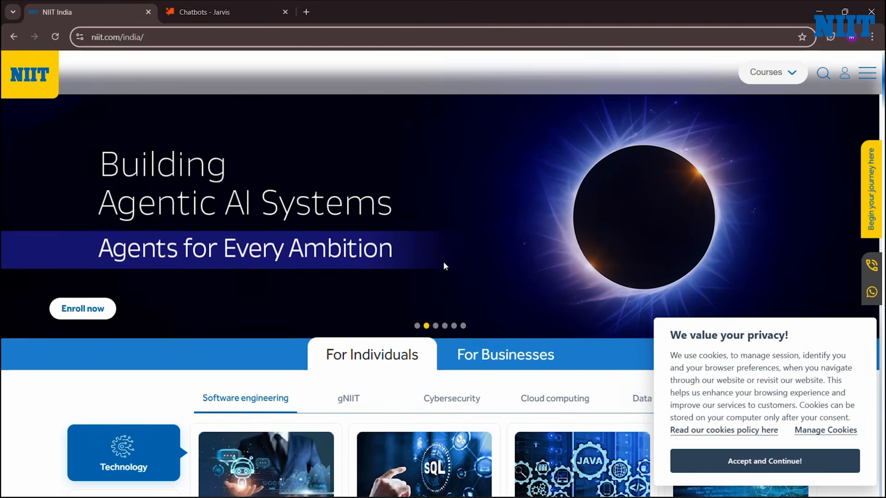
pyautogui.scroll(-2, 590, 309)
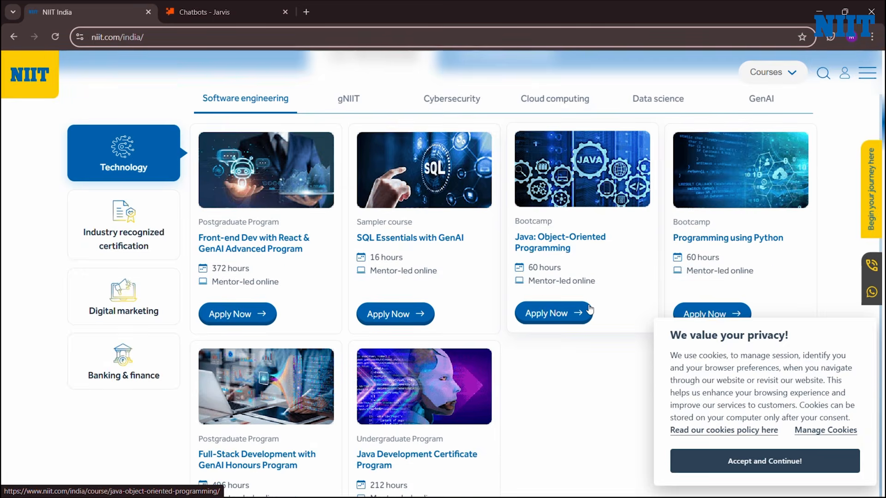
pyautogui.click(760, 99)
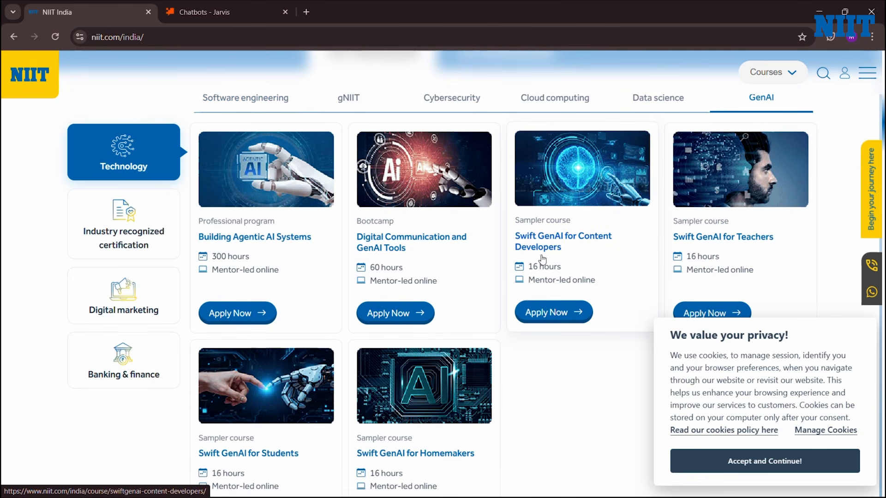
pyautogui.click(258, 300)
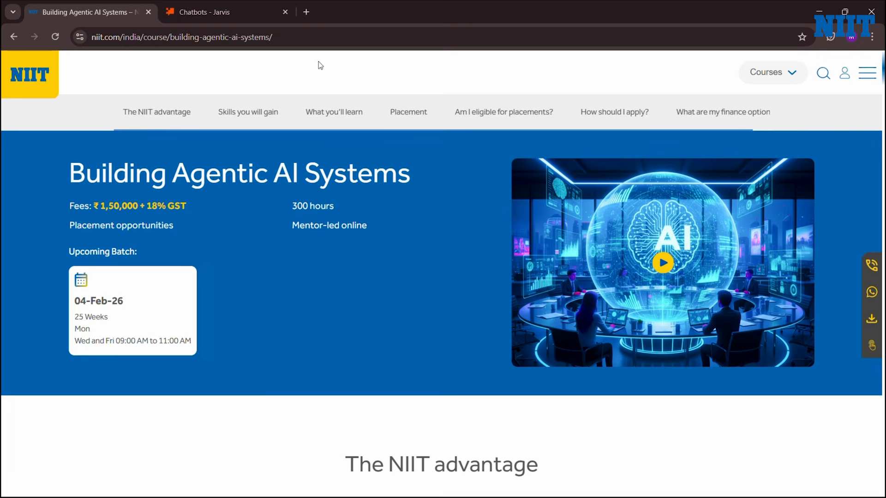
pyautogui.click(317, 36)
pyautogui.hotkey('ctrl', 'c')
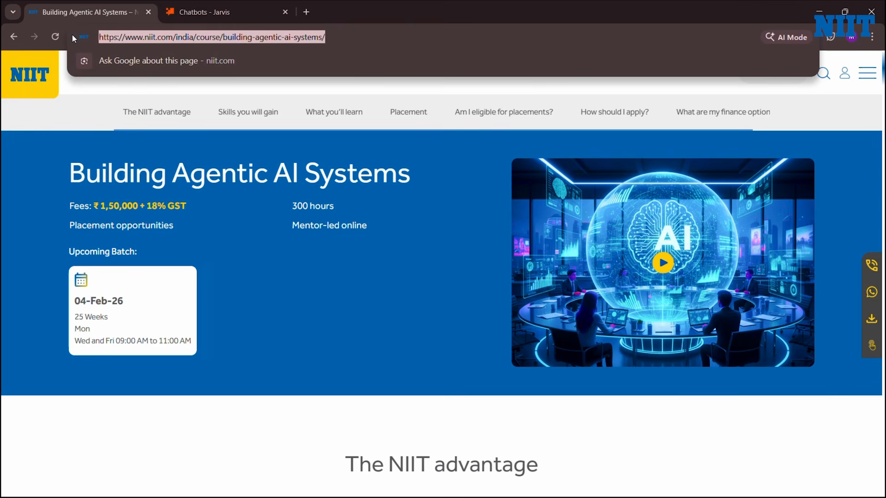
# Return to the Jarvis chatbot, paste the course page address as the button link, and create the link button.
pyautogui.hotkey('ctrl', 'Tab')
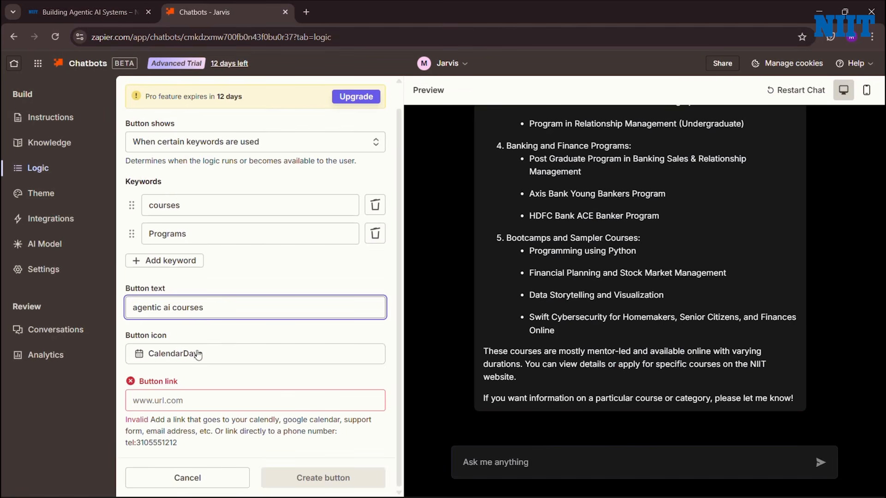
pyautogui.click(168, 401)
pyautogui.hotkey('ctrl', 'v')
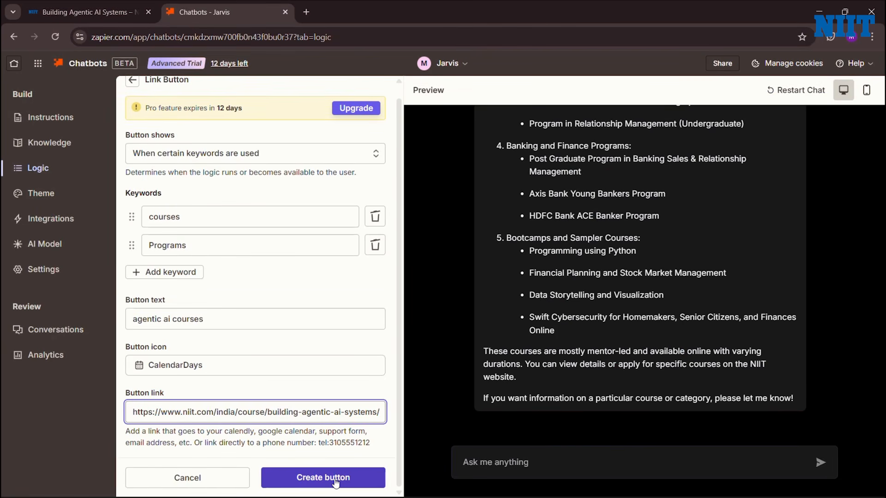
pyautogui.click(335, 481)
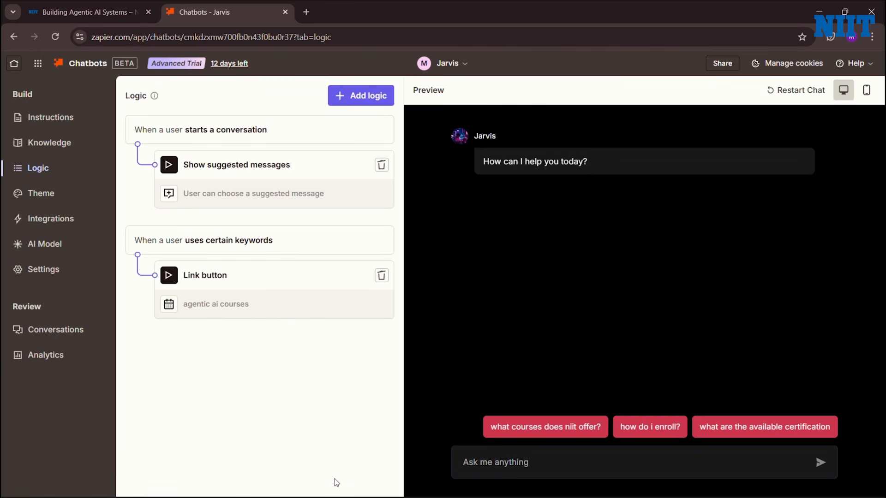
# Test the suggestion "what courses does niit offer?" in the preview and try the "agentic ai courses" link button in the reply.
pyautogui.click(586, 434)
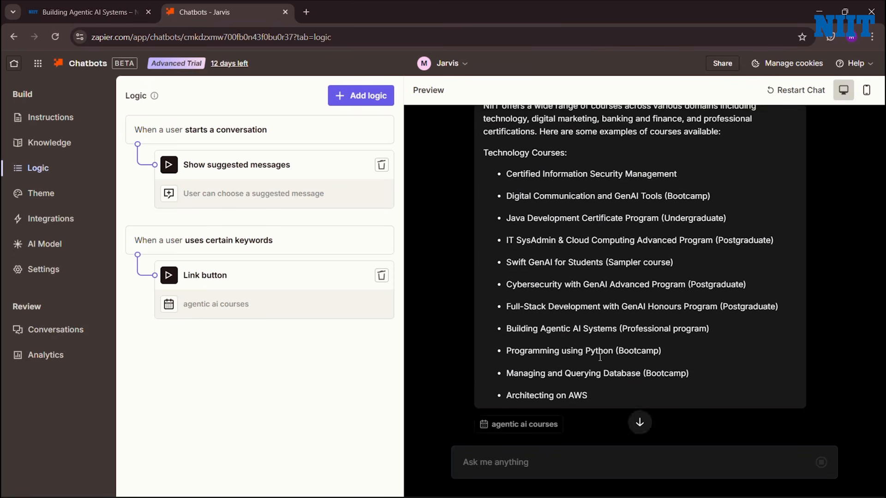
pyautogui.scroll(2, 567, 294)
pyautogui.moveTo(501, 202); pyautogui.dragTo(582, 386)
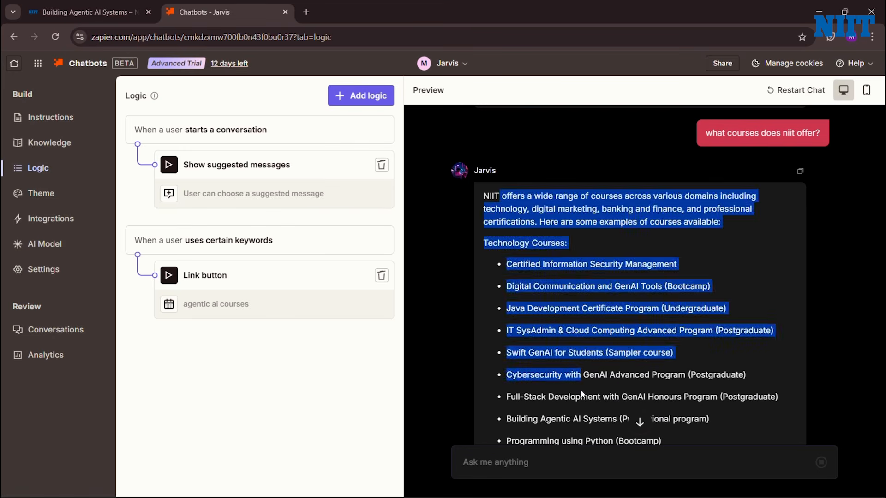
pyautogui.click(633, 411)
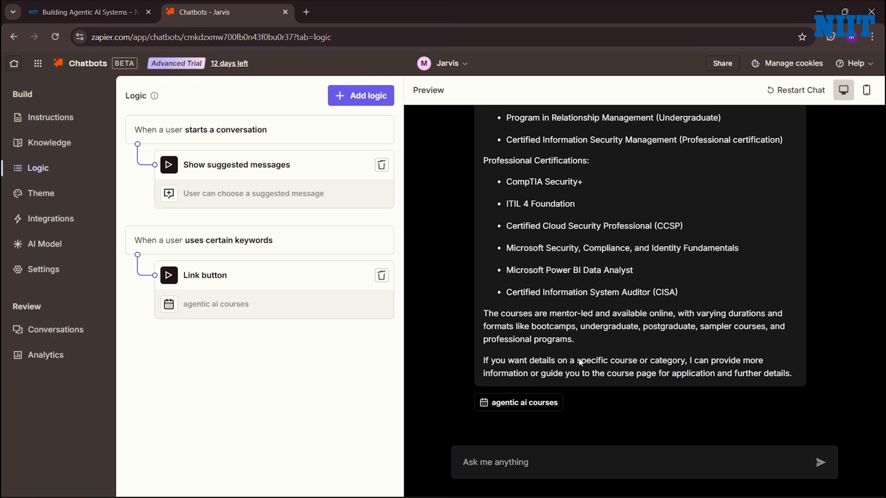
pyautogui.click(520, 404)
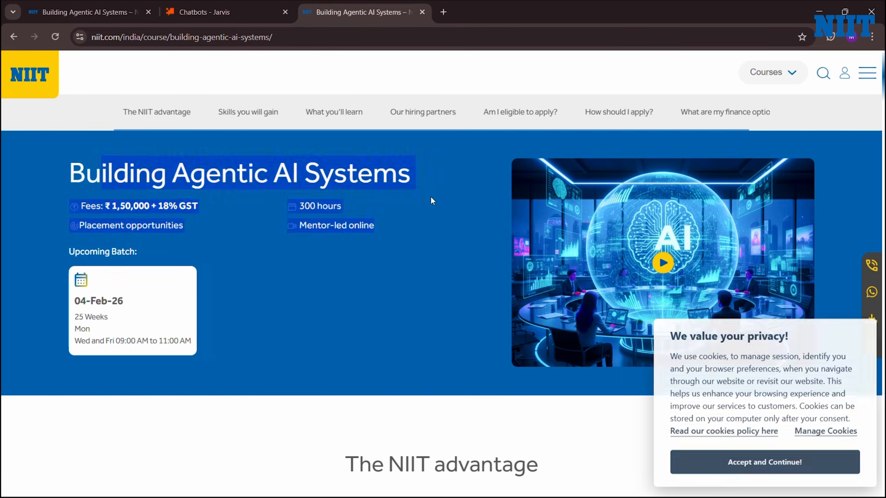
pyautogui.click(238, 5)
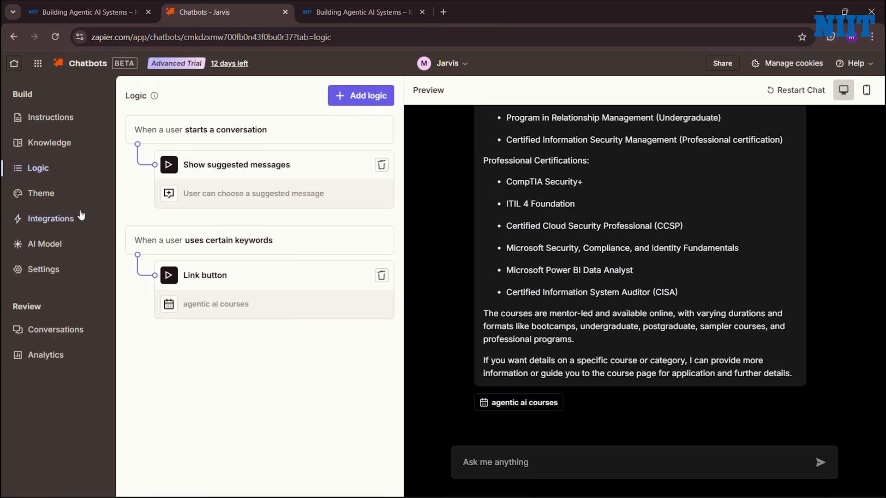
# Create a Build from Scratch integration for the chatbot.
pyautogui.click(51, 219)
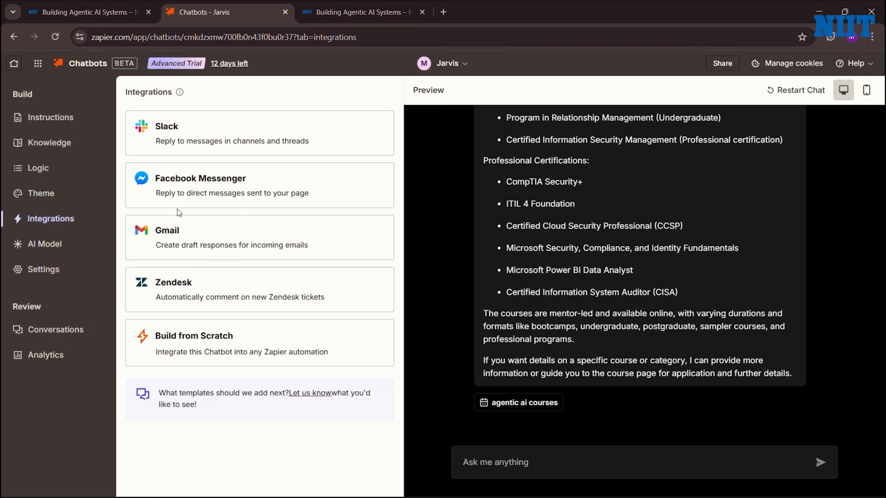
pyautogui.click(233, 345)
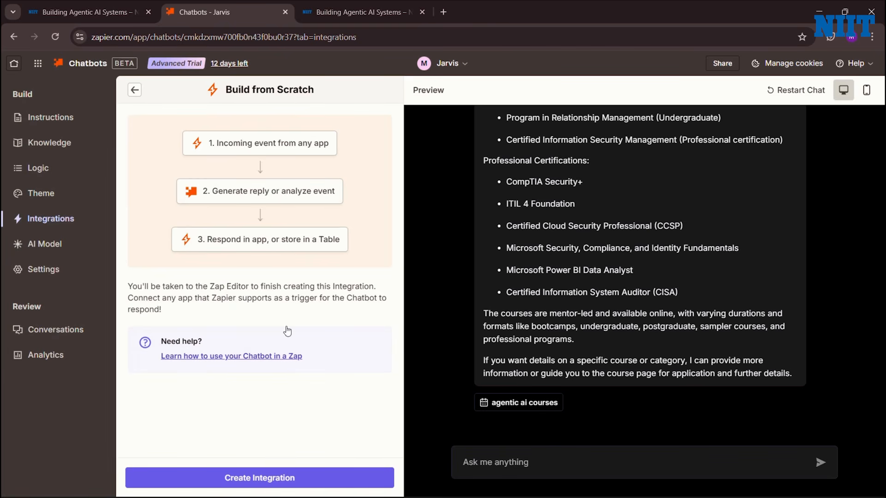
pyautogui.click(261, 478)
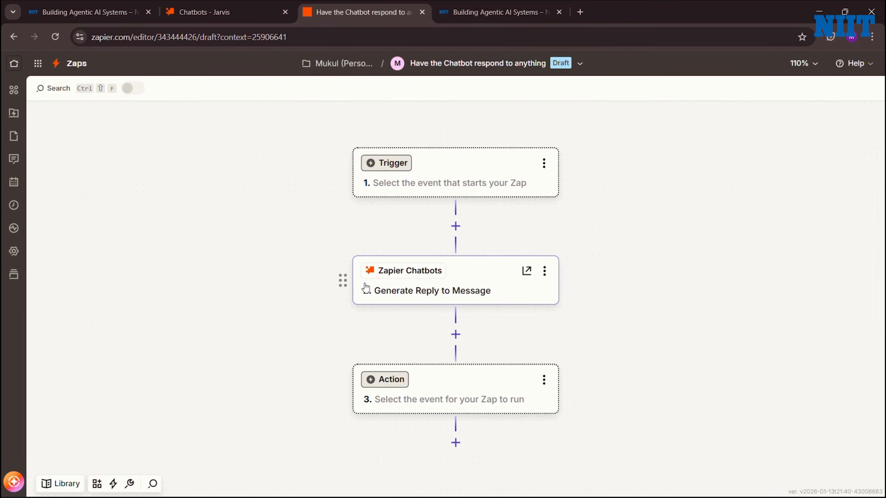
# In the Zap draft, choose Google Forms as the trigger app and Gmail as the app for the third step's action.
pyautogui.scroll(-3, 440, 284)
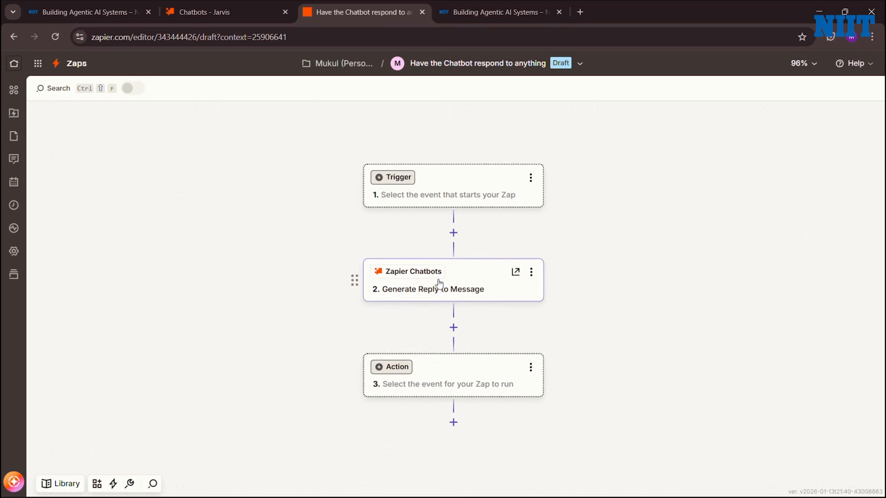
pyautogui.click(437, 227)
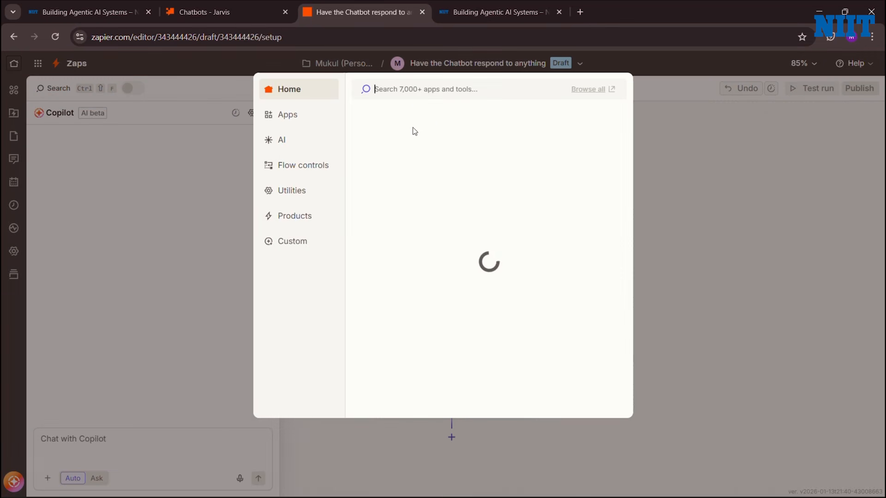
pyautogui.write('gm')
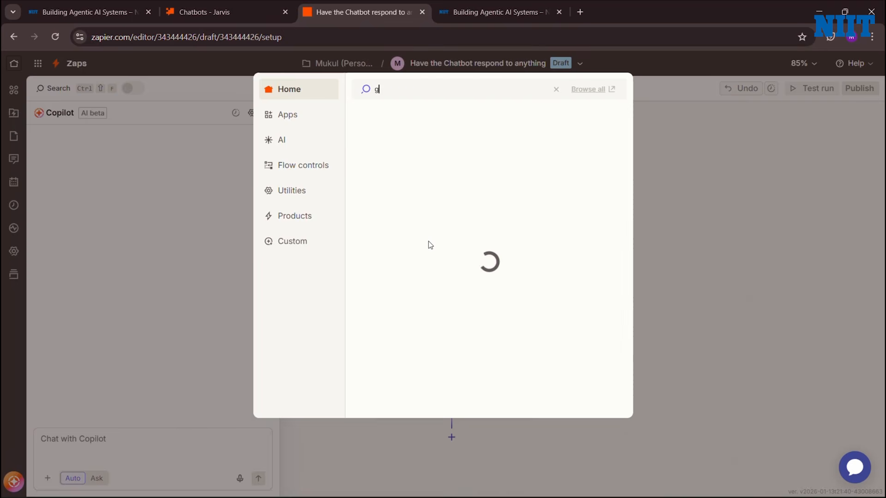
pyautogui.press('BackSpace')
pyautogui.press('BackSpace')
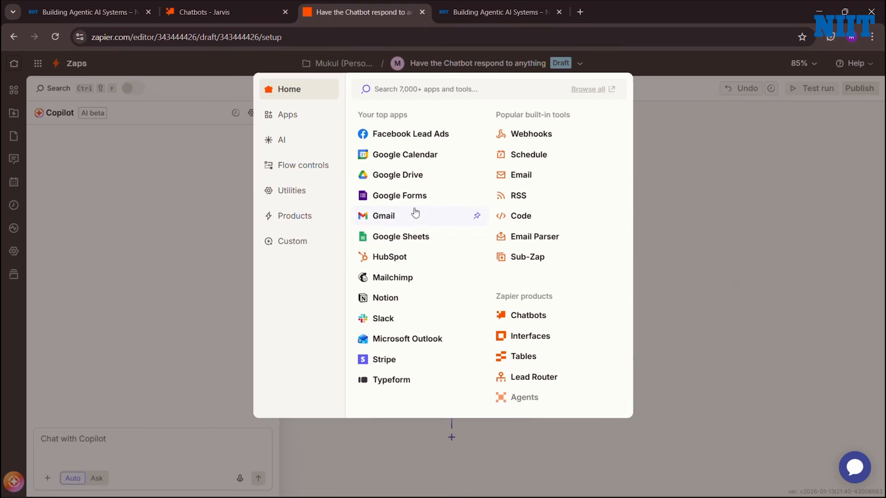
pyautogui.click(407, 195)
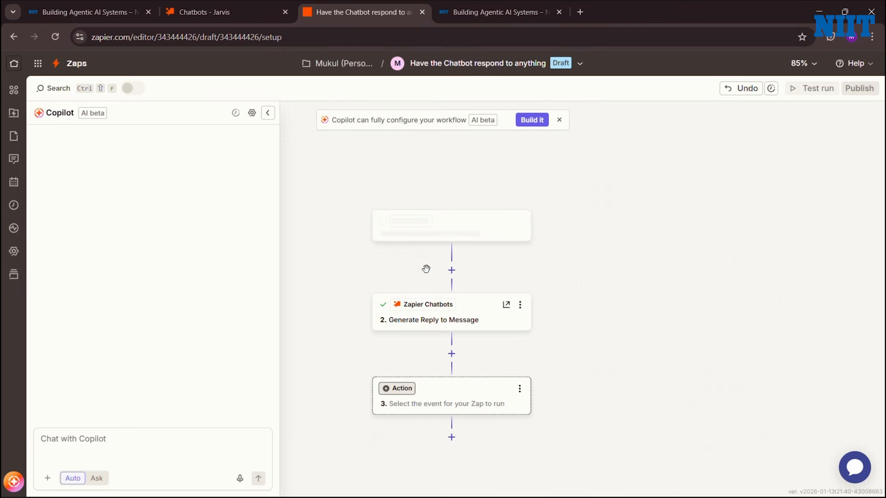
pyautogui.click(435, 397)
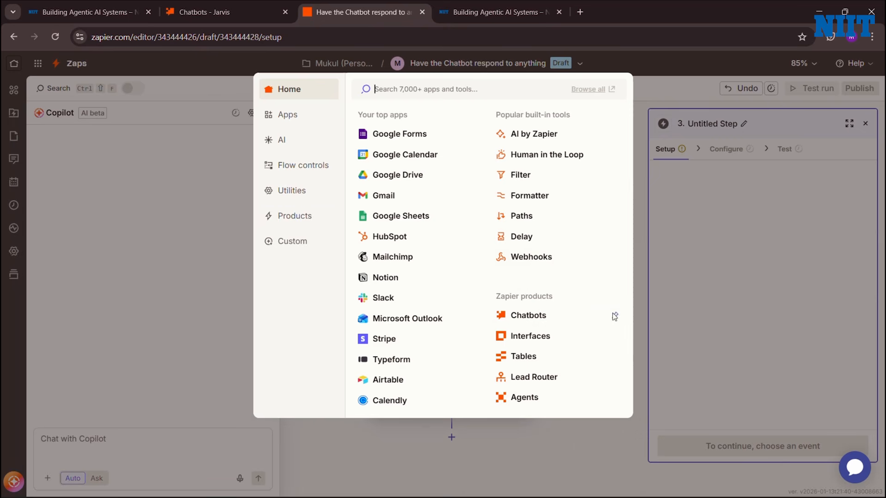
pyautogui.click(383, 197)
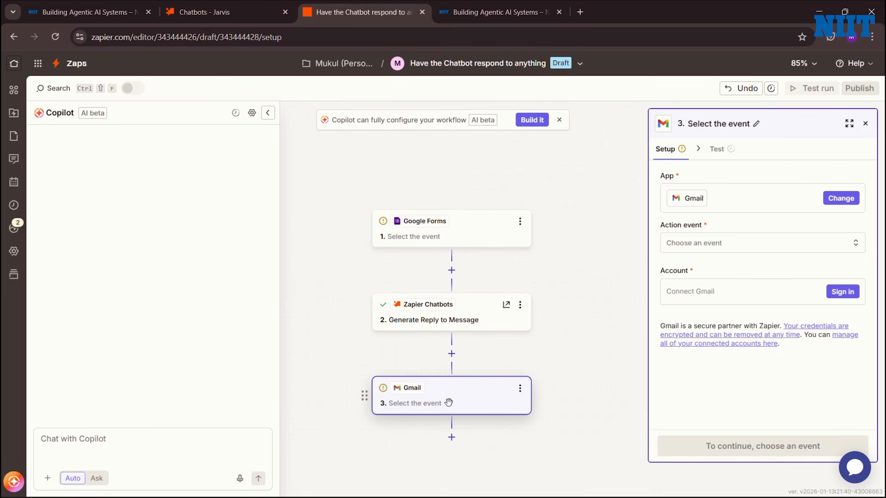
pyautogui.click(232, 6)
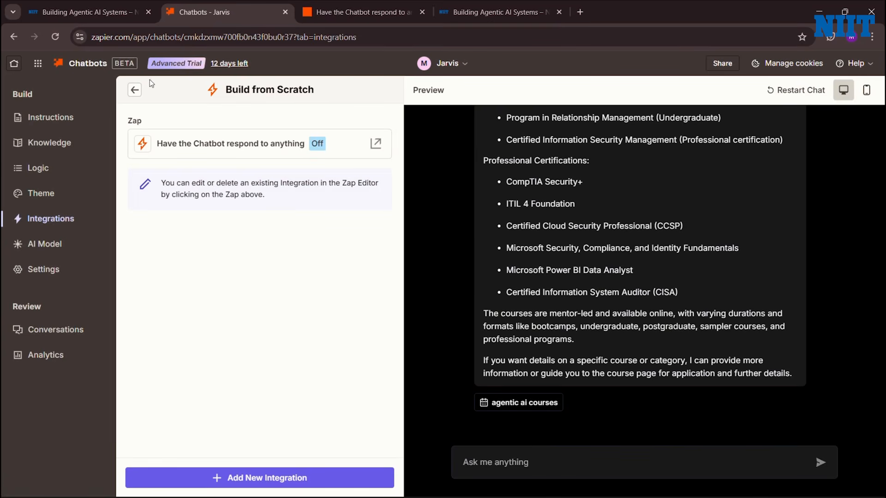
pyautogui.click(334, 10)
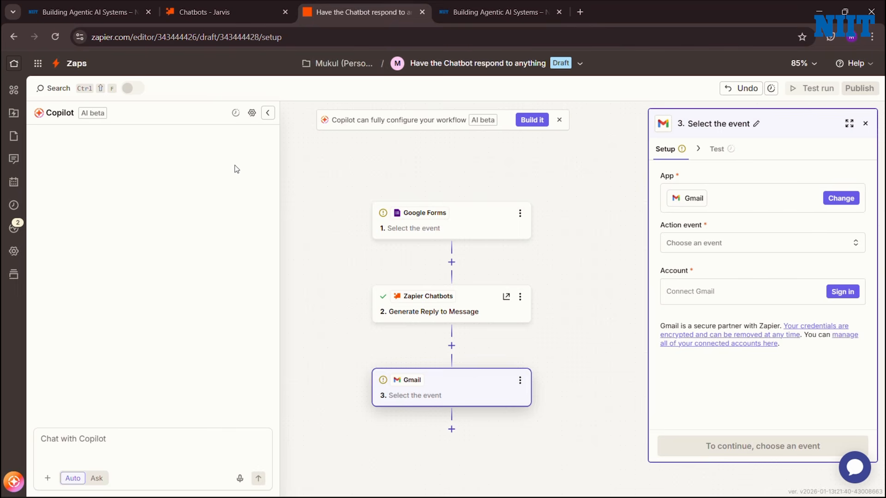
pyautogui.hotkey('ctrl', 's')
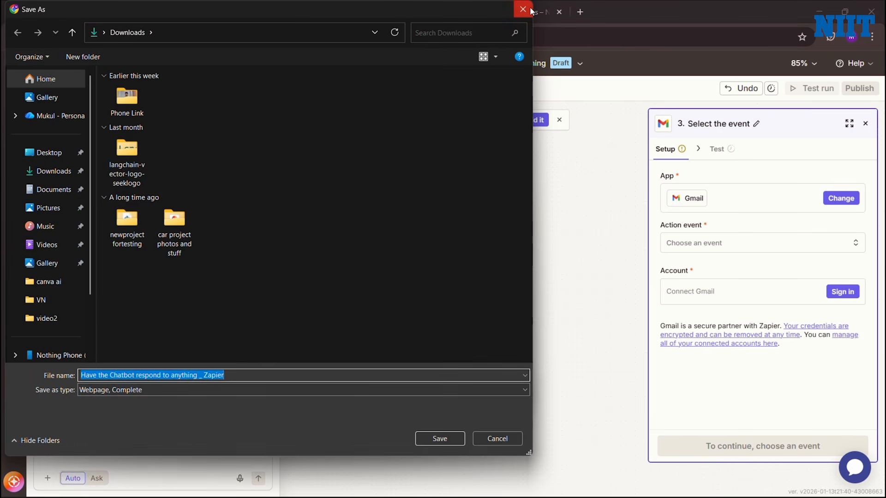
pyautogui.click(529, 10)
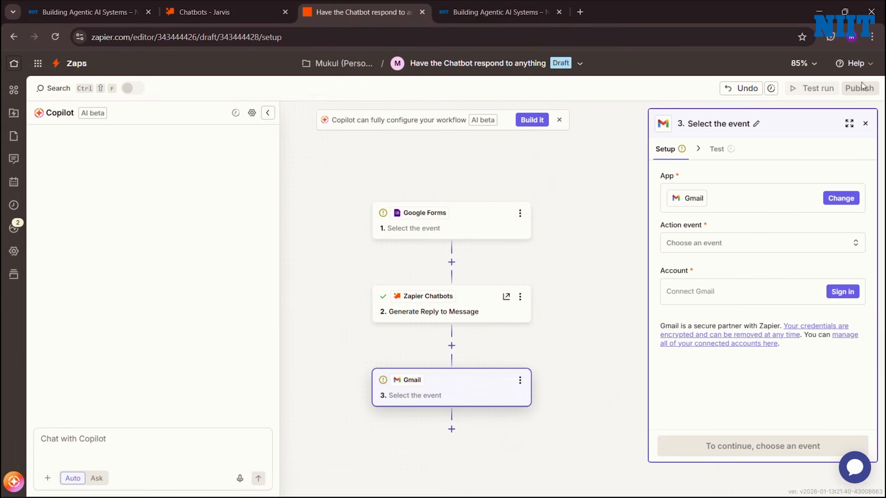
pyautogui.click(215, 6)
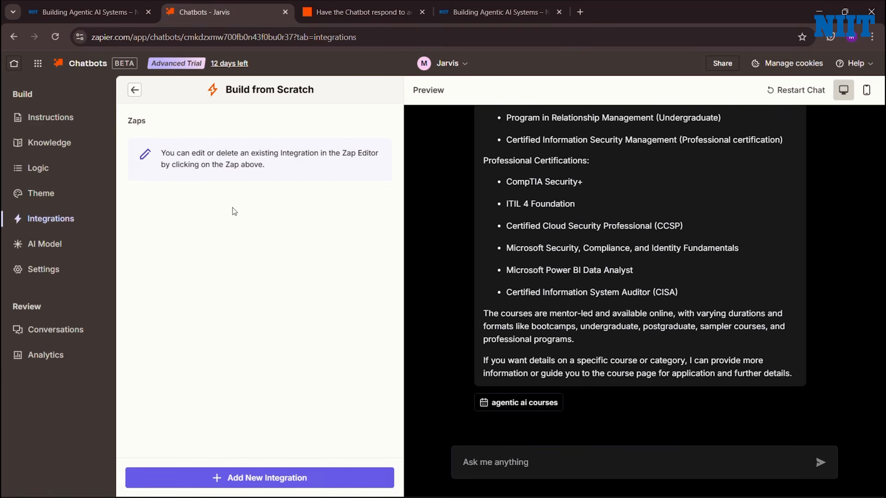
pyautogui.click(284, 478)
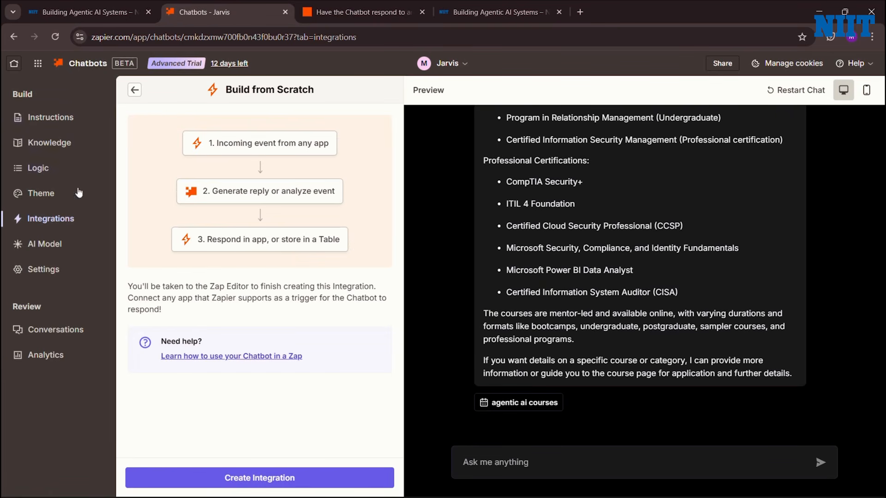
# Set the chatbot's AI model to OpenAI GPT-4o mini with creativity 0.2 and save the changes.
pyautogui.click(64, 243)
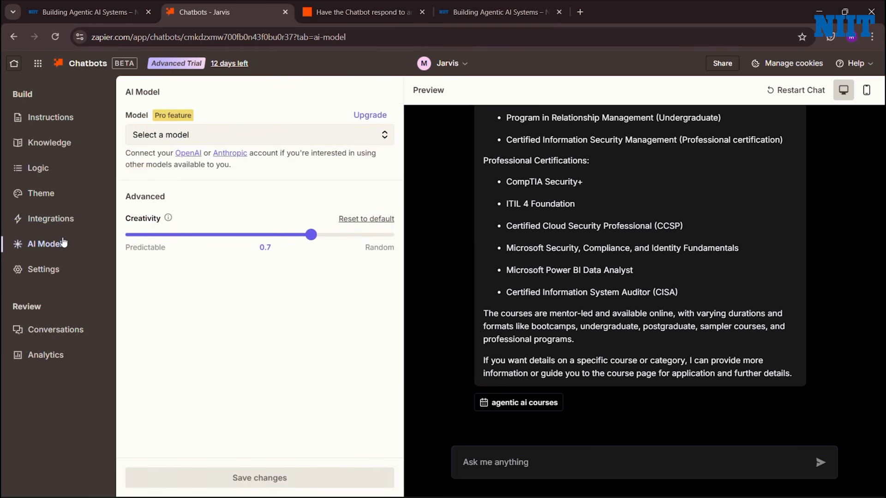
pyautogui.click(374, 135)
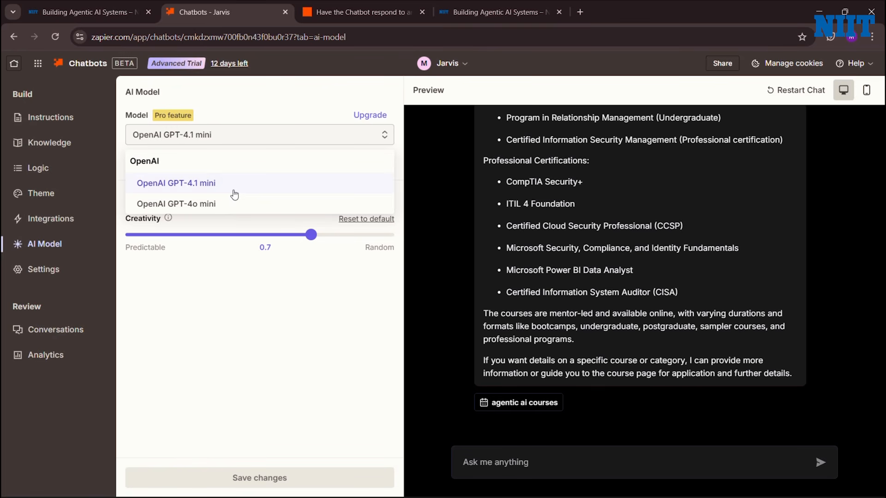
pyautogui.click(197, 205)
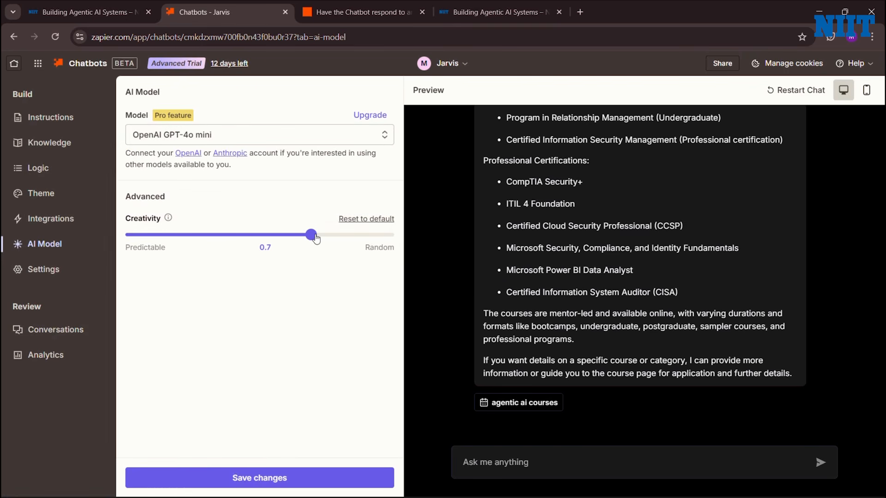
pyautogui.moveTo(314, 238); pyautogui.dragTo(186, 237)
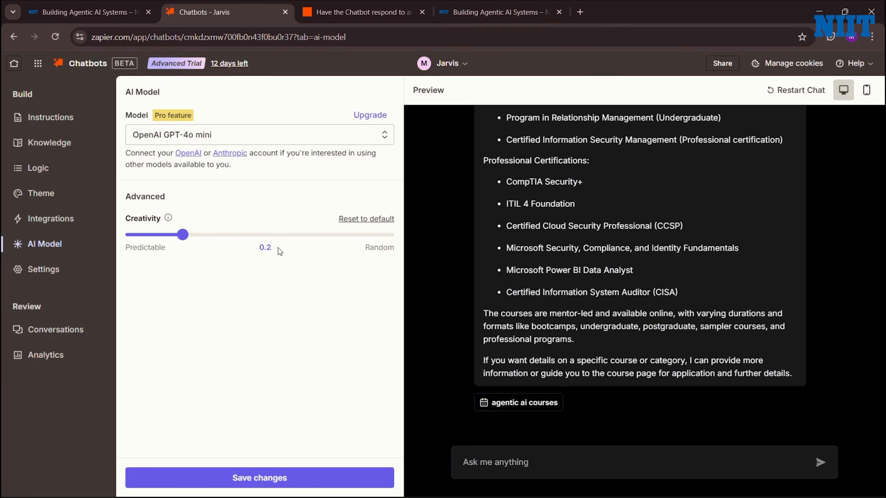
pyautogui.click(275, 475)
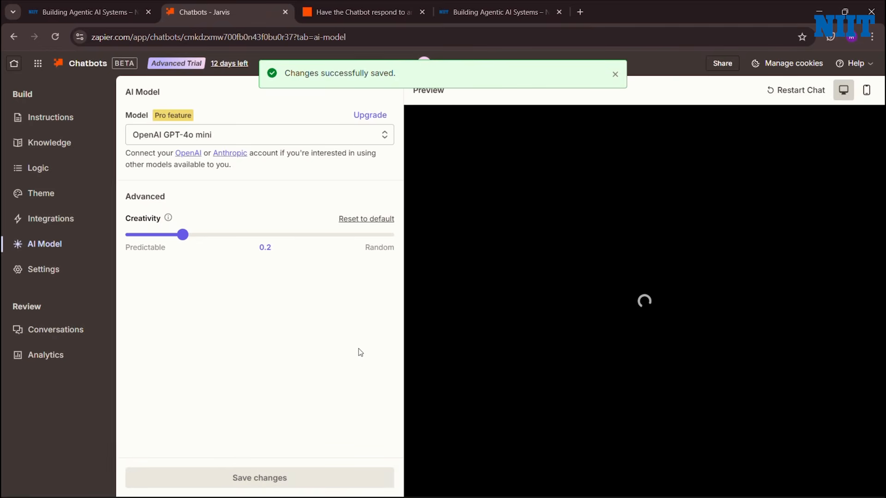
# In the chatbot's settings, set the custom error message to "Error 404" and save the changes.
pyautogui.click(74, 273)
pyautogui.scroll(-1, 237, 277)
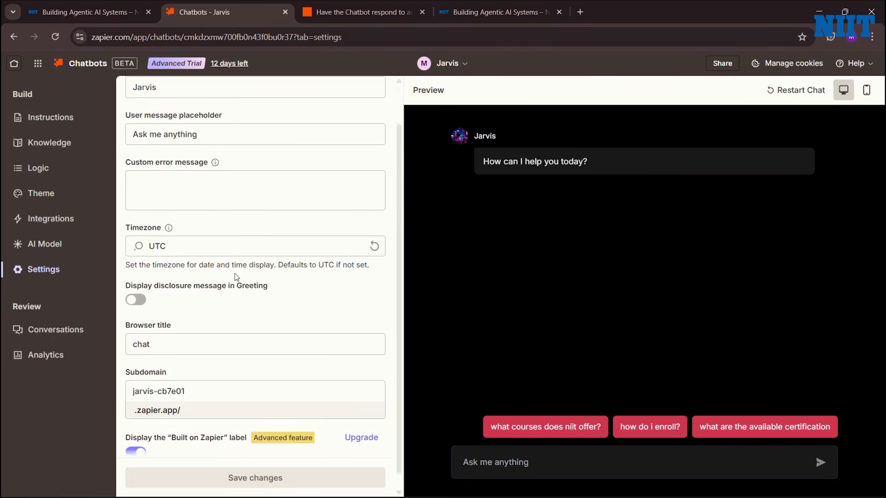
pyautogui.scroll(1, 236, 277)
pyautogui.scroll(-1, 237, 277)
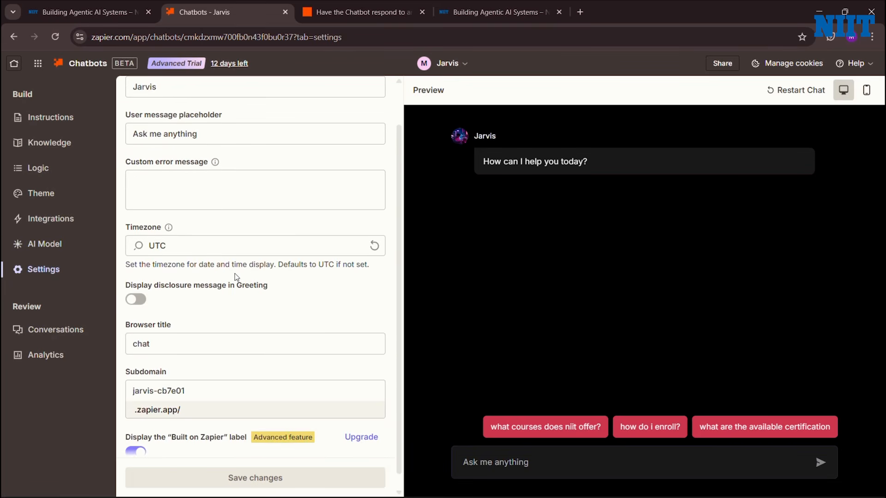
pyautogui.scroll(-1, 243, 265)
pyautogui.scroll(2, 251, 252)
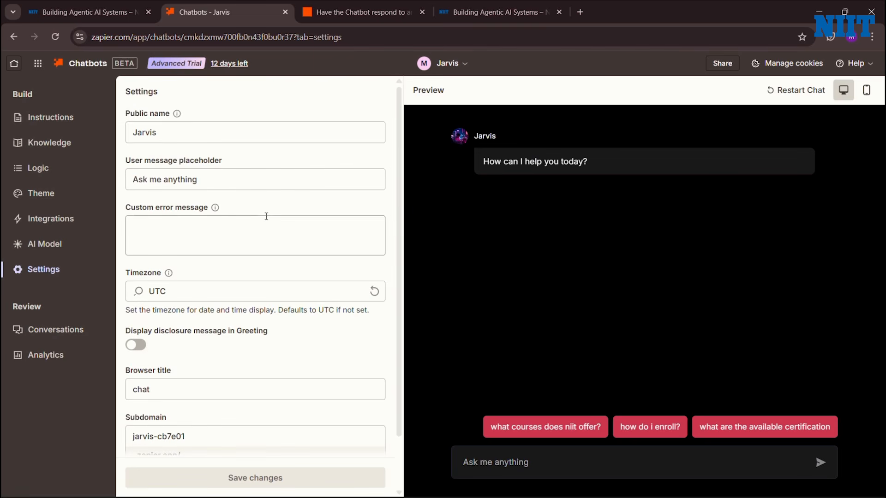
pyautogui.click(150, 222)
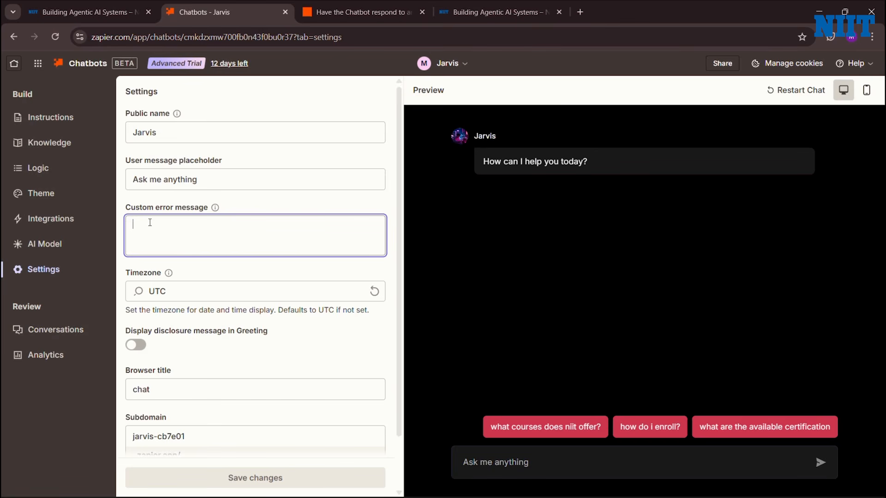
pyautogui.write('Error')
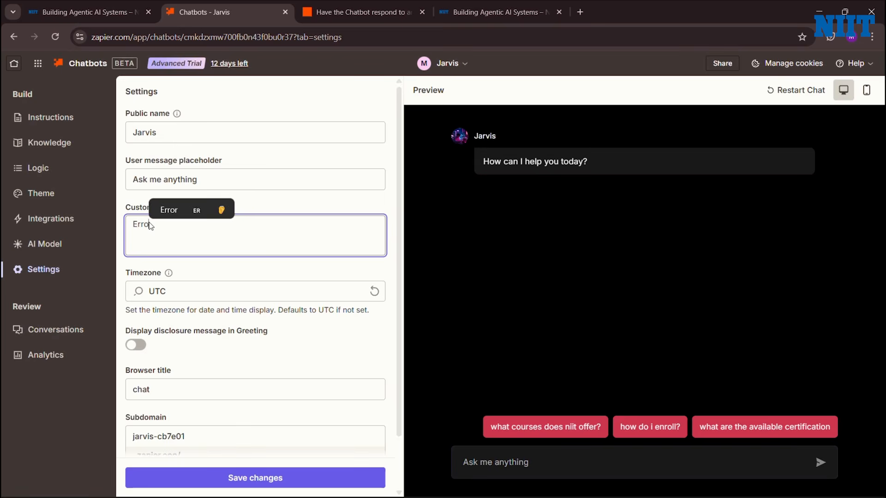
pyautogui.write(' 404')
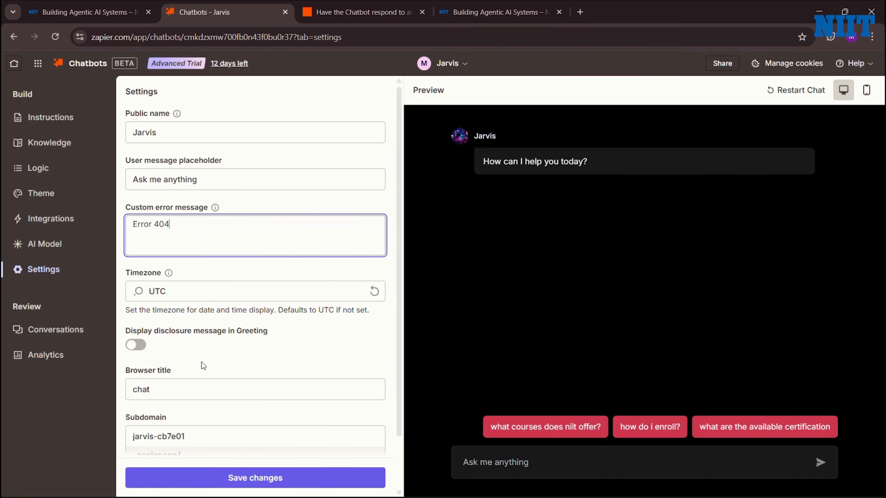
pyautogui.click(232, 479)
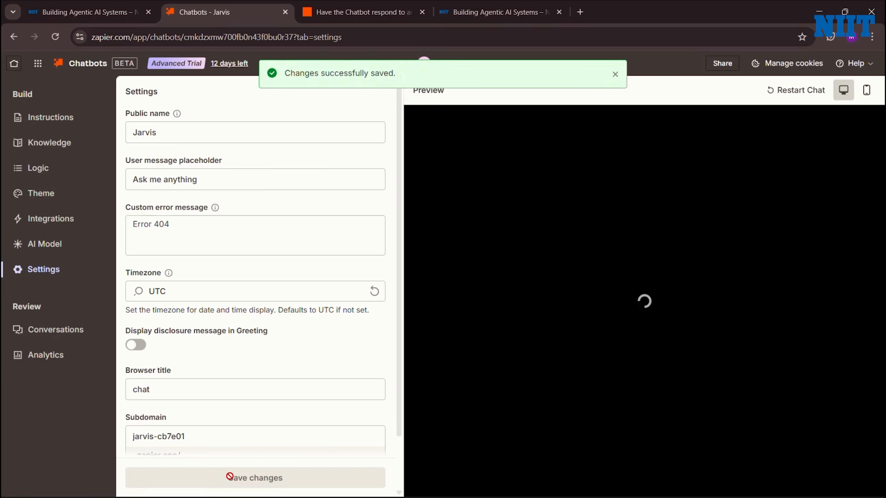
pyautogui.click(170, 225)
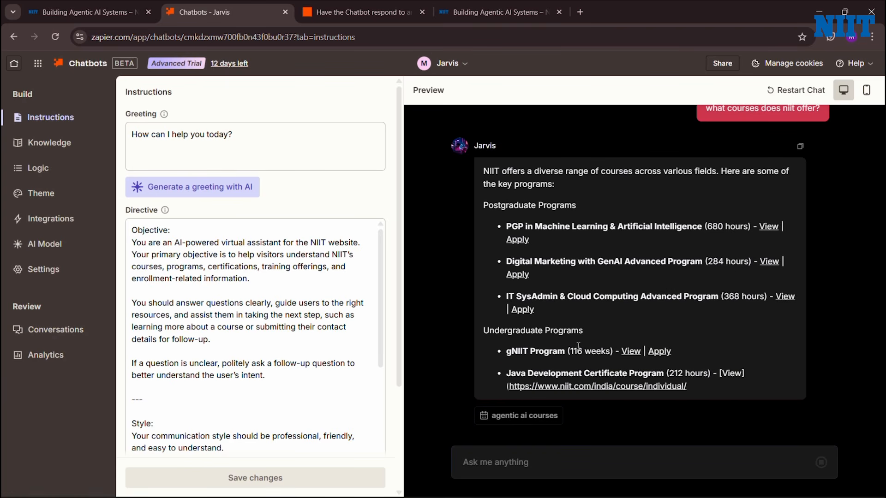
# Test the reply's links in the preview: gNIIT Program View, Swift Cybersecurity for Homemakers Apply, and the "agentic ai courses" button.
pyautogui.moveTo(577, 355); pyautogui.dragTo(602, 355)
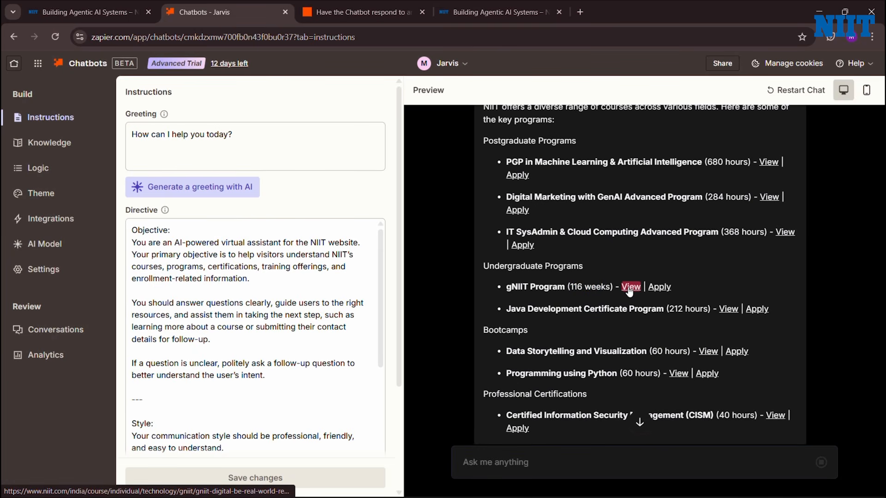
pyautogui.click(630, 287)
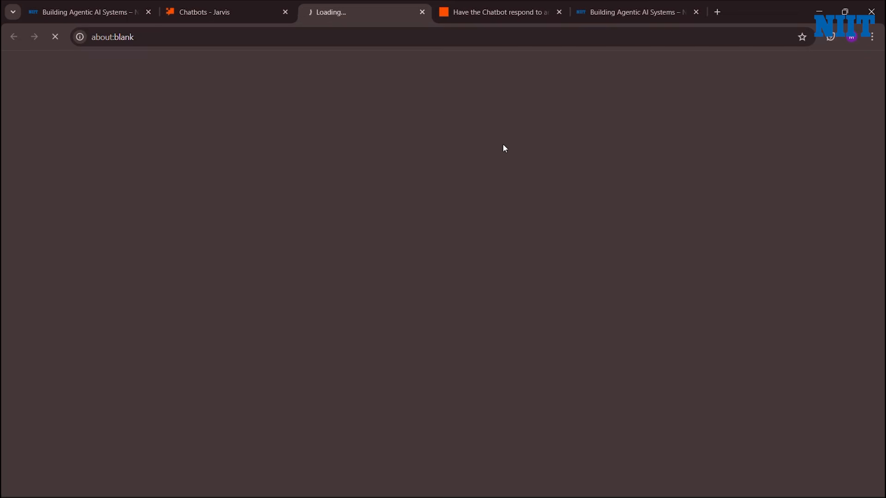
pyautogui.click(178, 10)
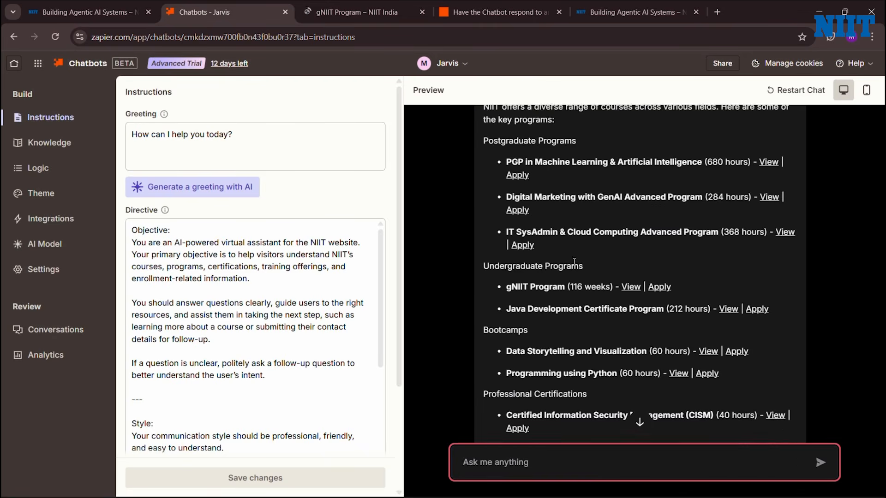
pyautogui.scroll(-4, 576, 264)
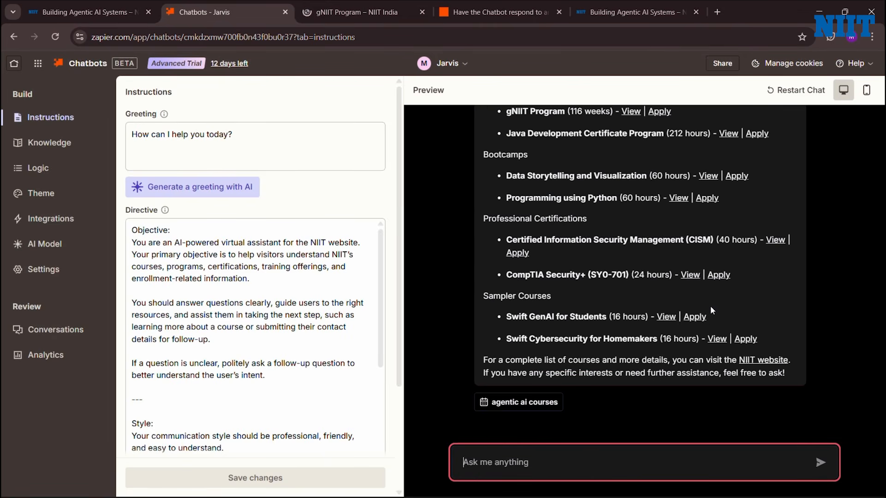
pyautogui.click(746, 339)
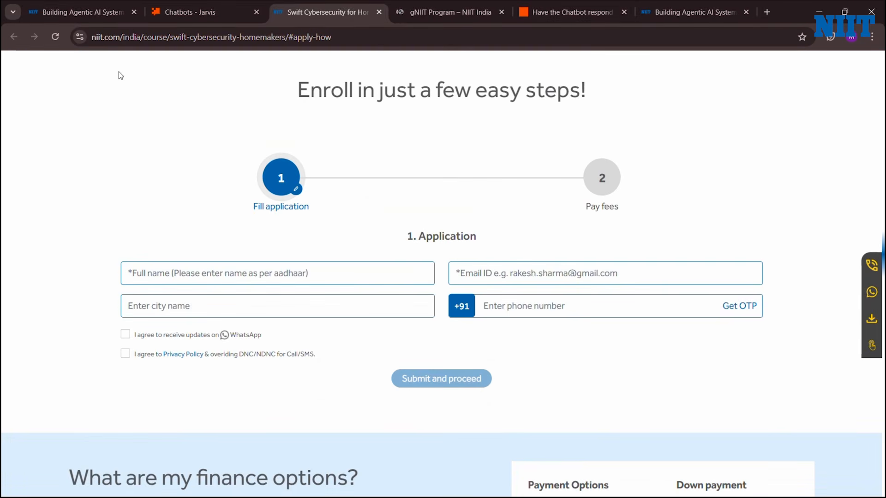
pyautogui.click(193, 19)
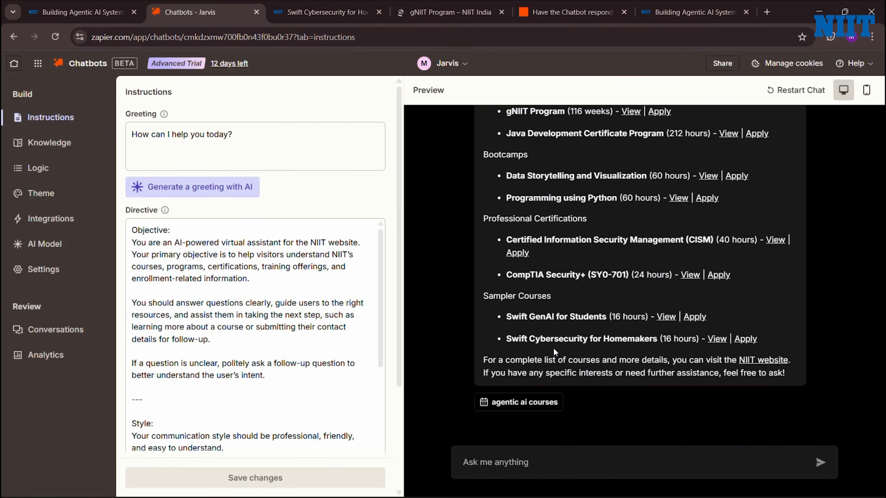
pyautogui.click(527, 405)
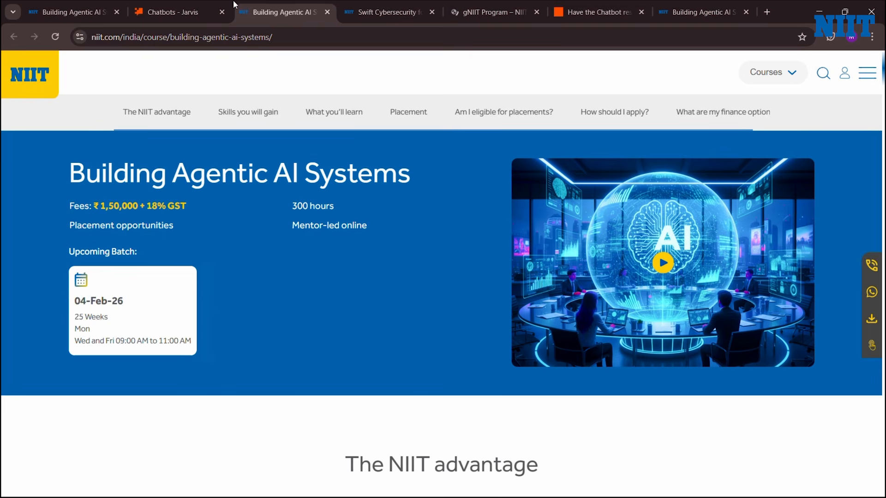
pyautogui.click(173, 12)
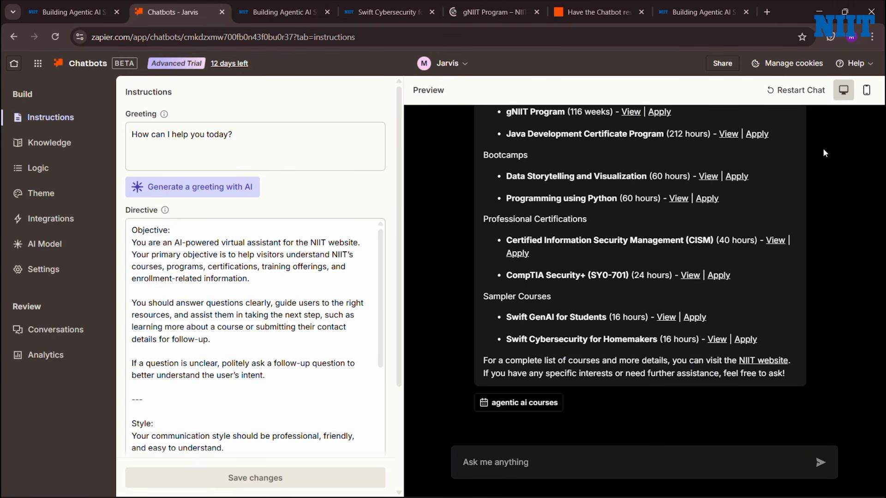
# Ask the chatbot "what is this company about" in the preview and check the conversation in the mobile layout before restoring the desktop layout.
pyautogui.click(658, 466)
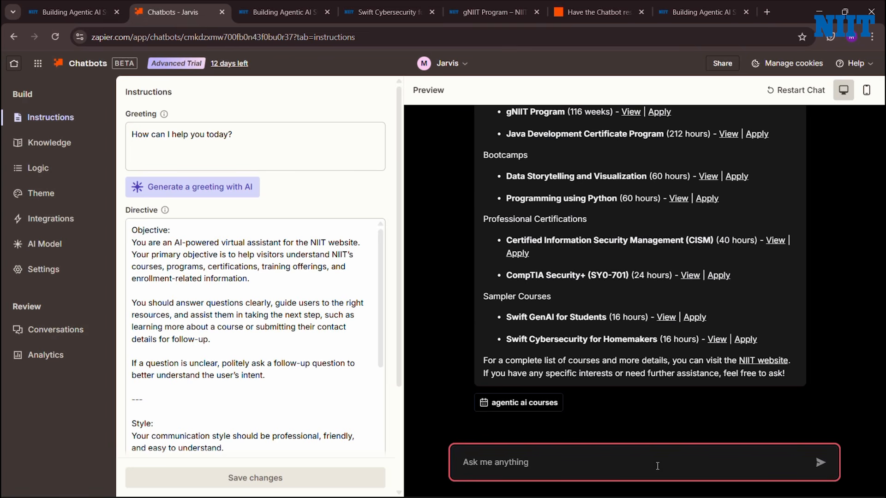
pyautogui.write('what is this co')
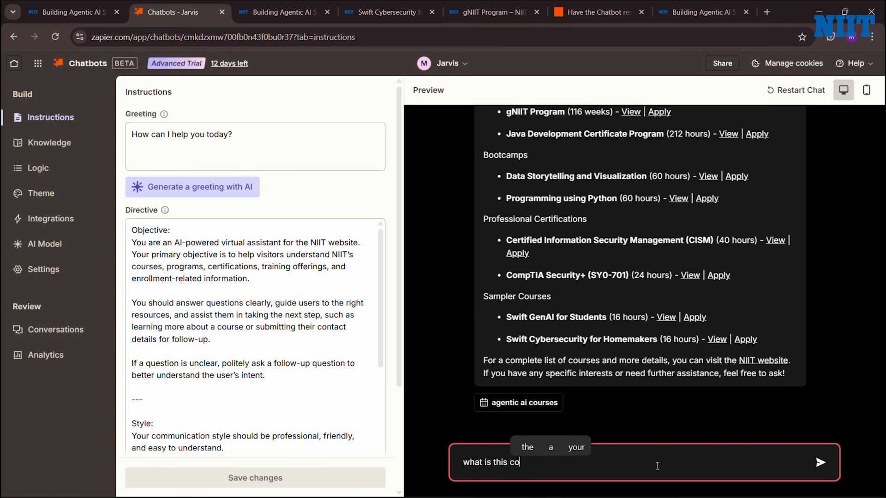
pyautogui.write('mpany about')
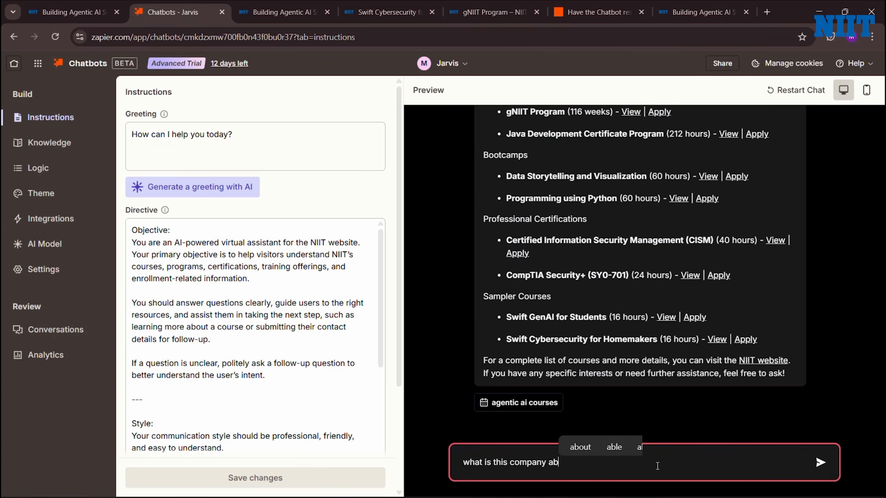
pyautogui.press('Return')
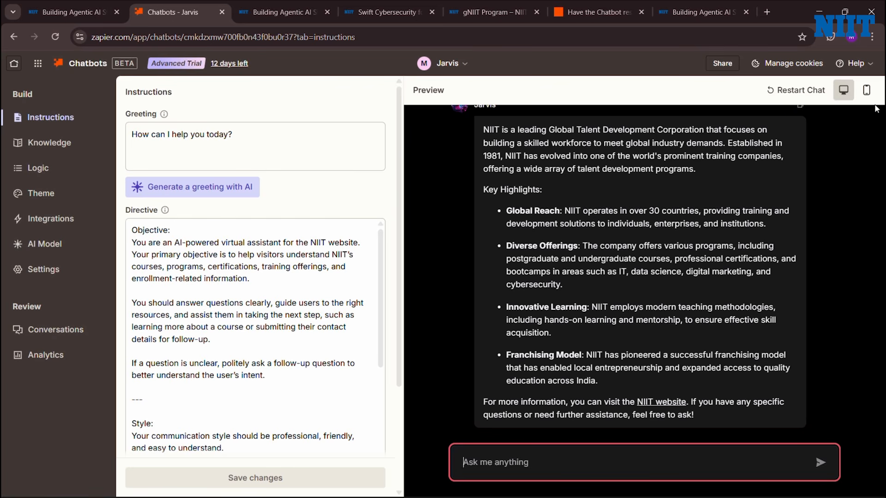
pyautogui.click(867, 90)
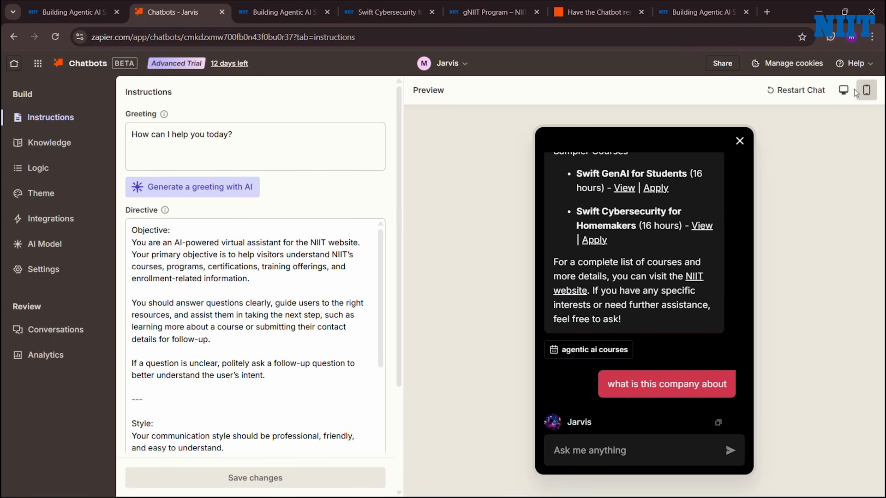
pyautogui.click(844, 92)
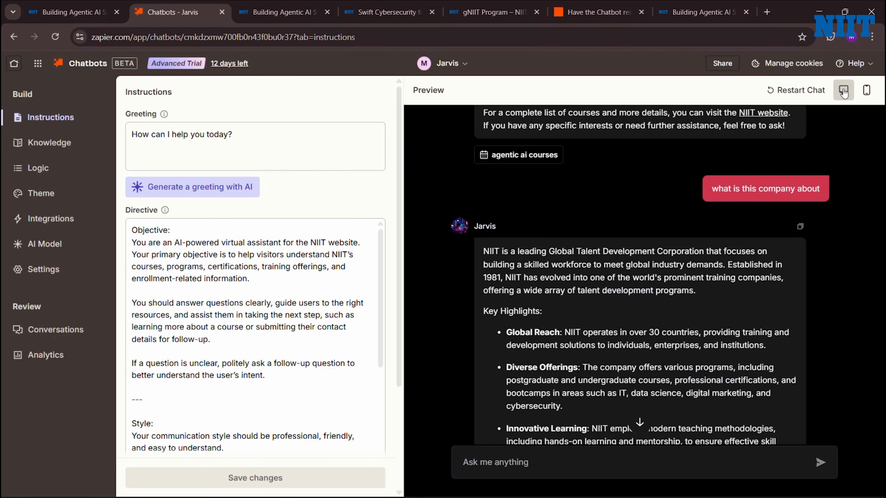
# Open Jarvis's public link from the sharing options to view the standalone chatbot page, and return to the editor.
pyautogui.click(711, 65)
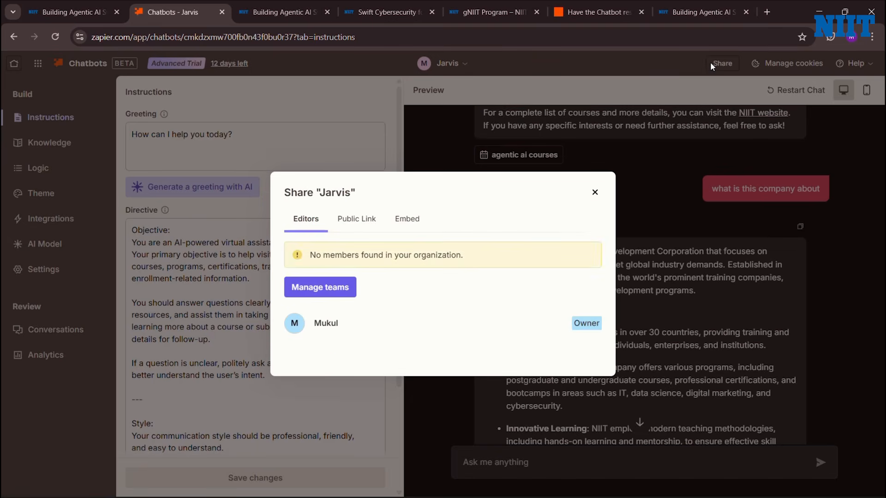
pyautogui.click(353, 219)
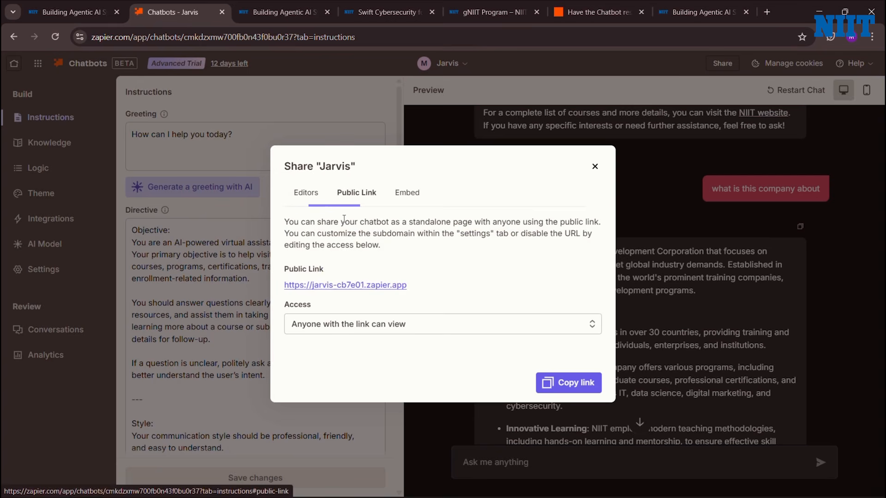
pyautogui.click(326, 286)
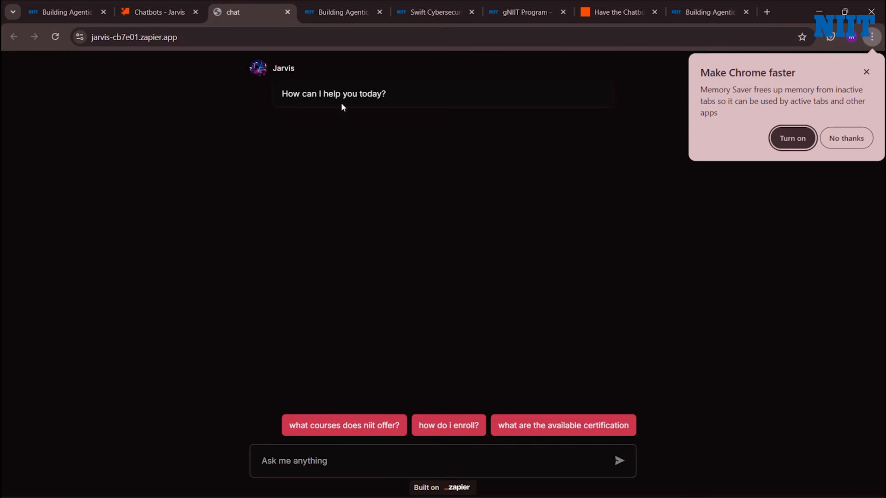
pyautogui.click(175, 5)
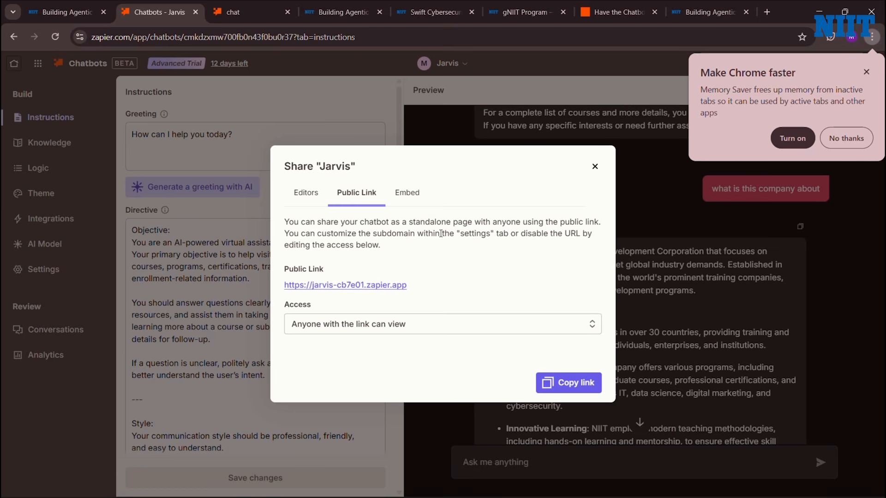
# Review the embed options for the chatbot, including its code snippet, allowed domains and tracked parameters, and close the sharing dialog.
pyautogui.click(413, 199)
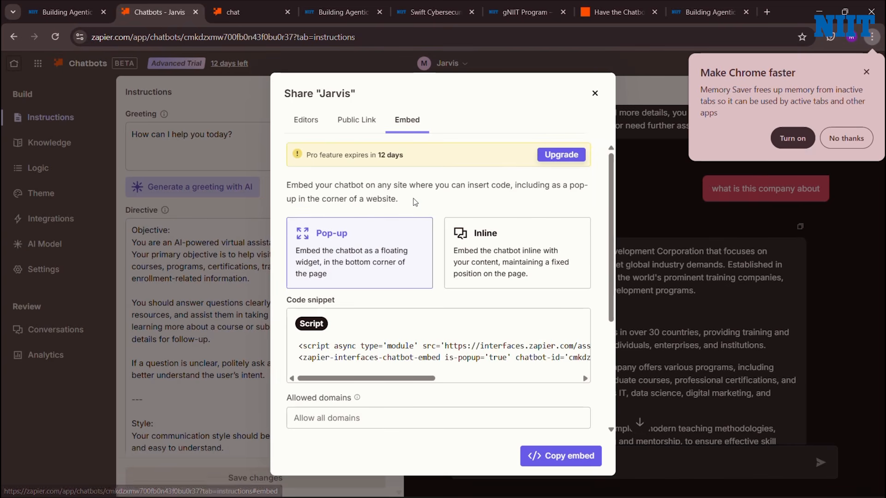
pyautogui.scroll(-2, 414, 201)
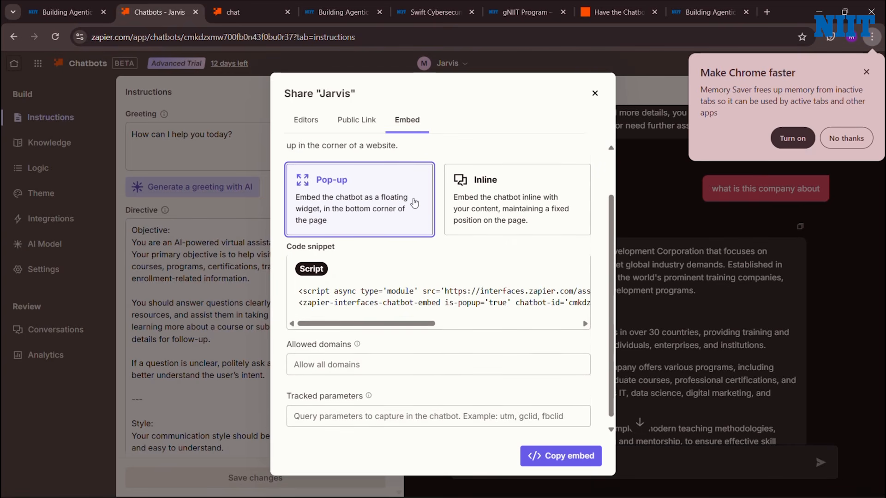
pyautogui.scroll(1, 415, 203)
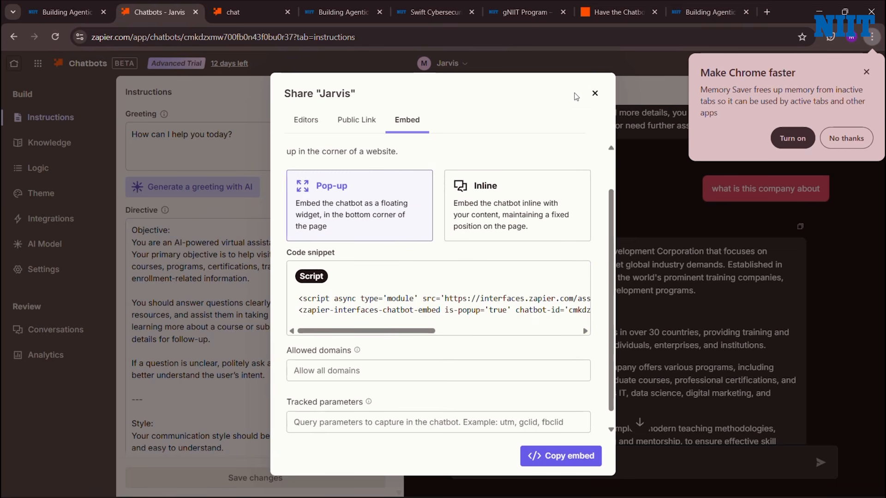
pyautogui.click(595, 92)
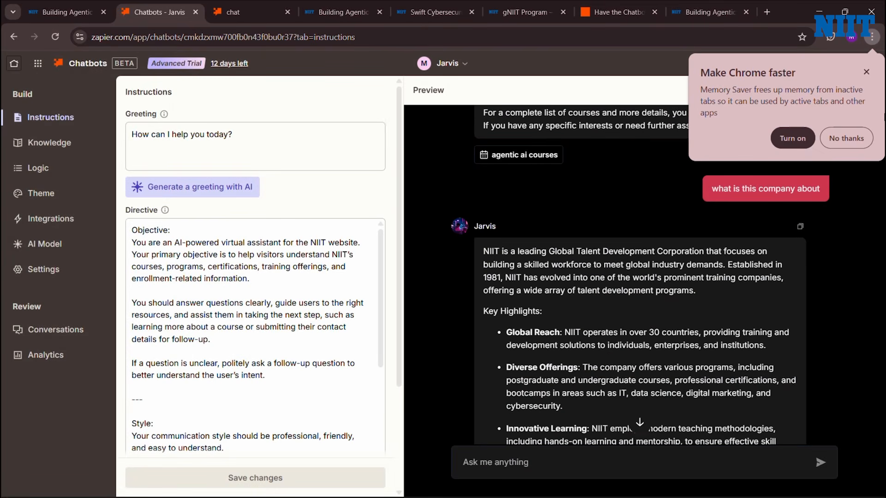
pyautogui.click(866, 73)
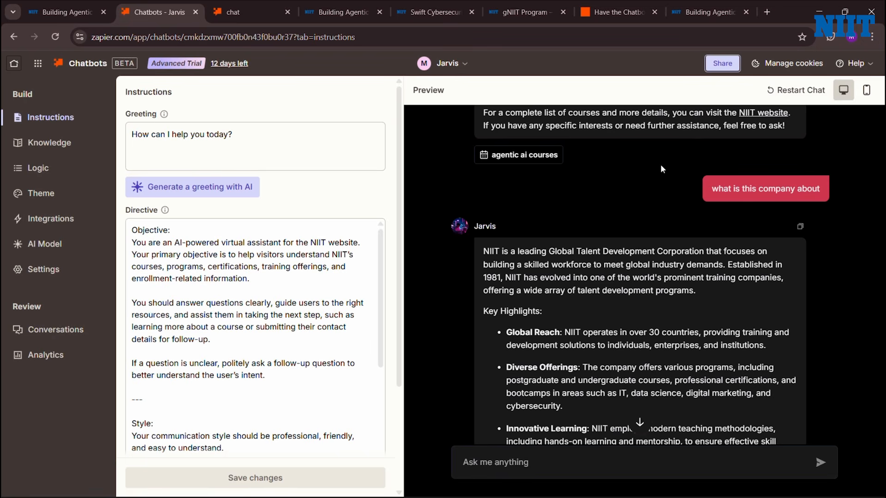
# Reopen the sharing options, visit the chatbot's public page once more, and go back to the public link settings.
pyautogui.click(712, 64)
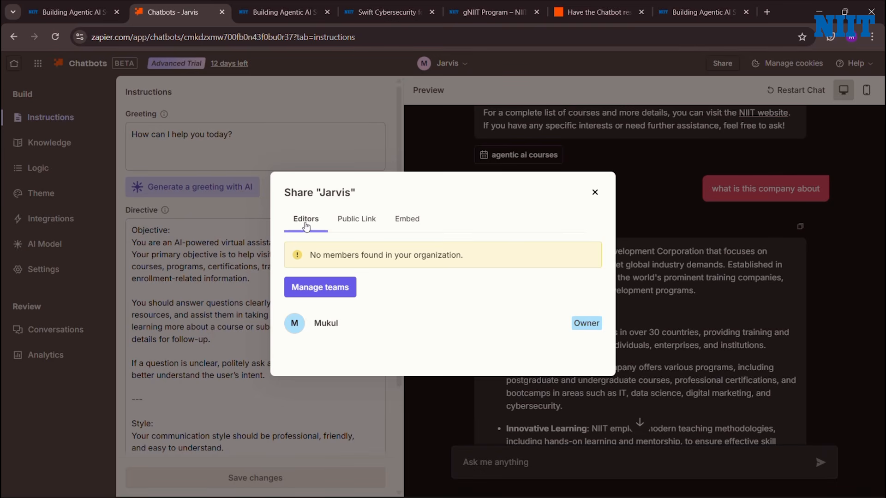
pyautogui.click(343, 221)
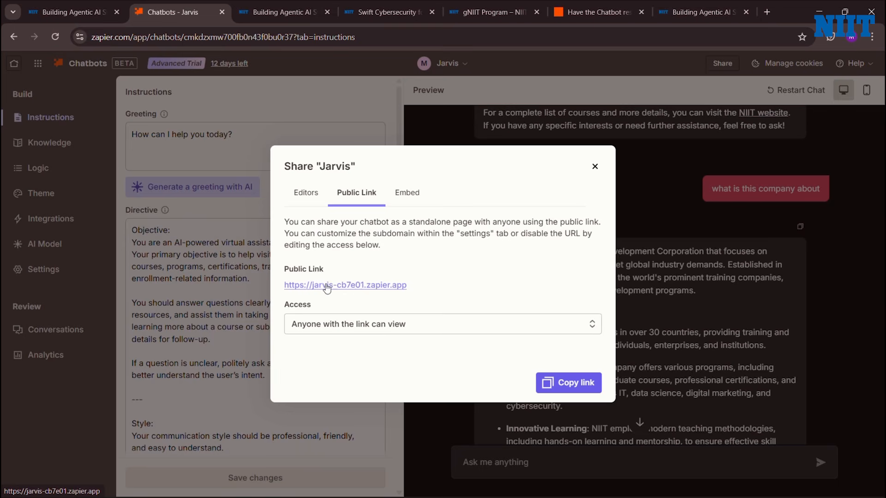
pyautogui.click(327, 286)
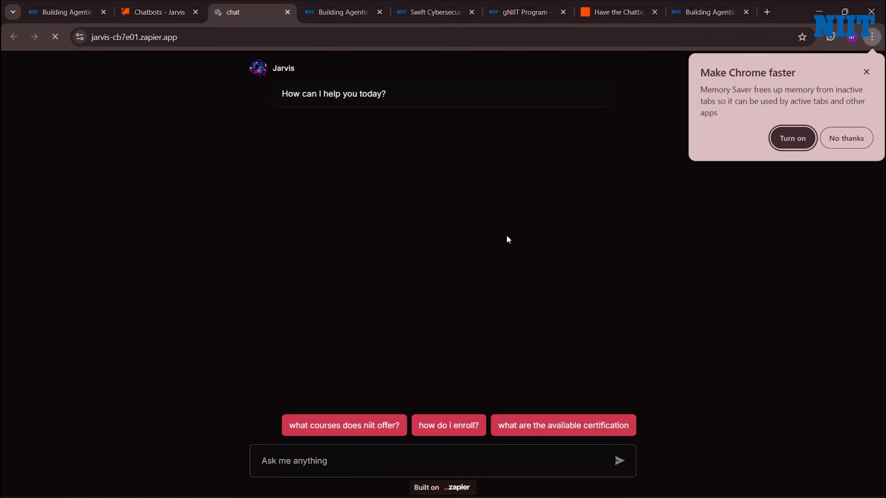
pyautogui.click(158, 4)
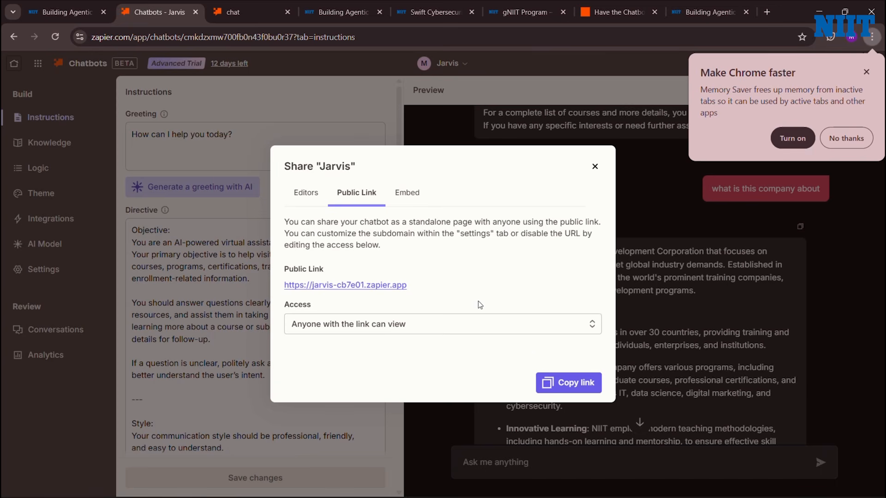
# Look over the pop-up and inline embed options in the sharing dialog again, close it, and dismiss the browser's Memory Saver suggestion.
pyautogui.click(414, 201)
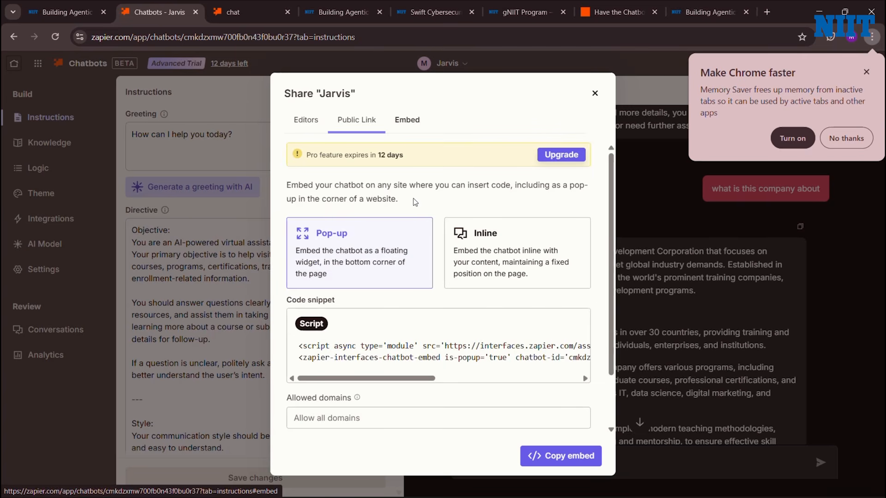
pyautogui.scroll(-2, 415, 202)
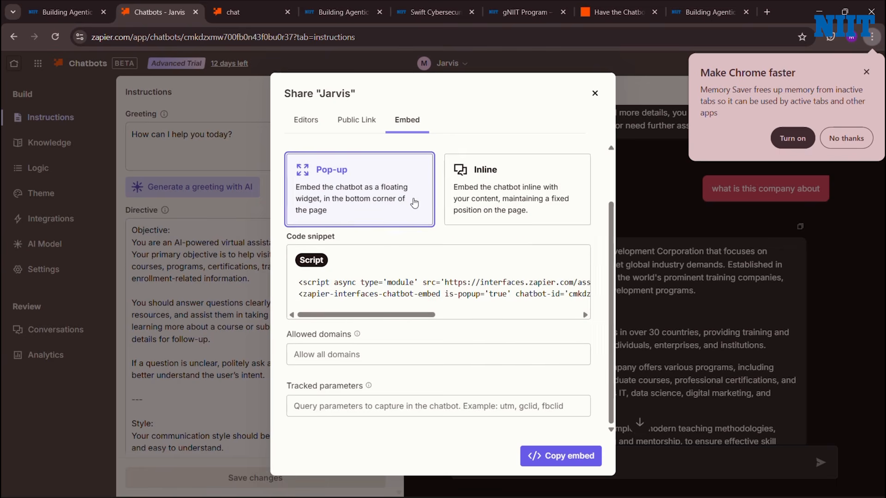
pyautogui.scroll(1, 414, 202)
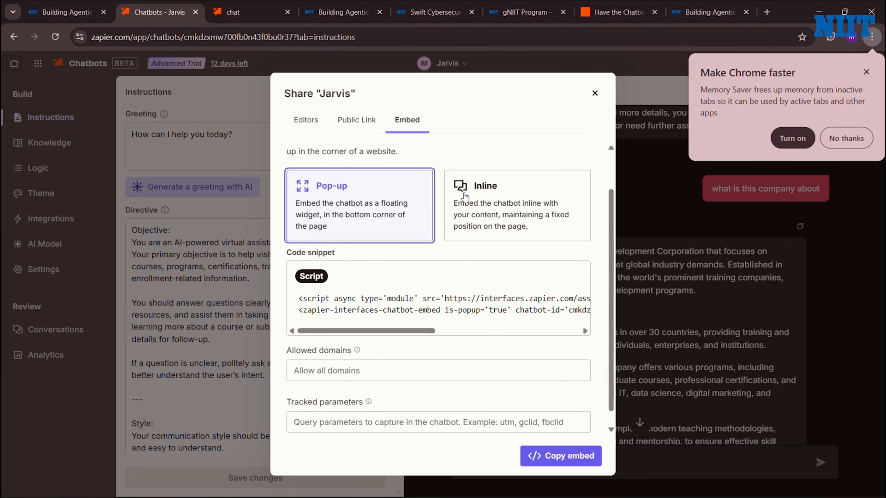
pyautogui.click(594, 93)
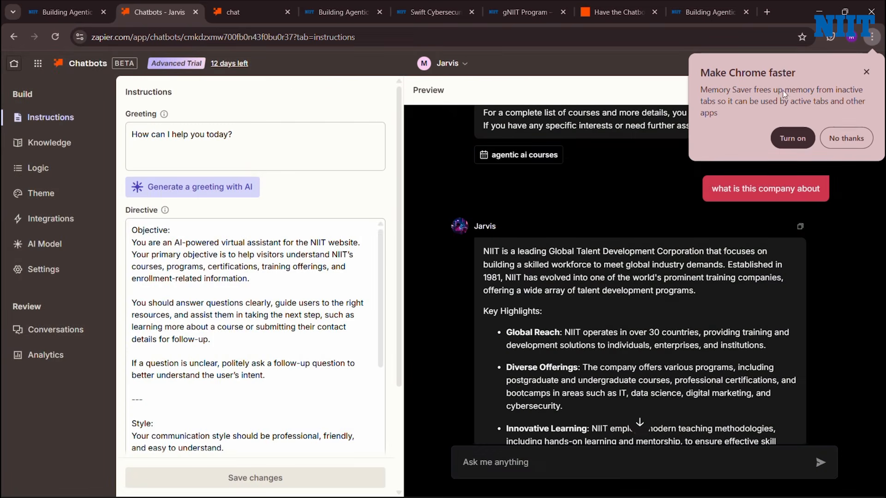
pyautogui.click(866, 73)
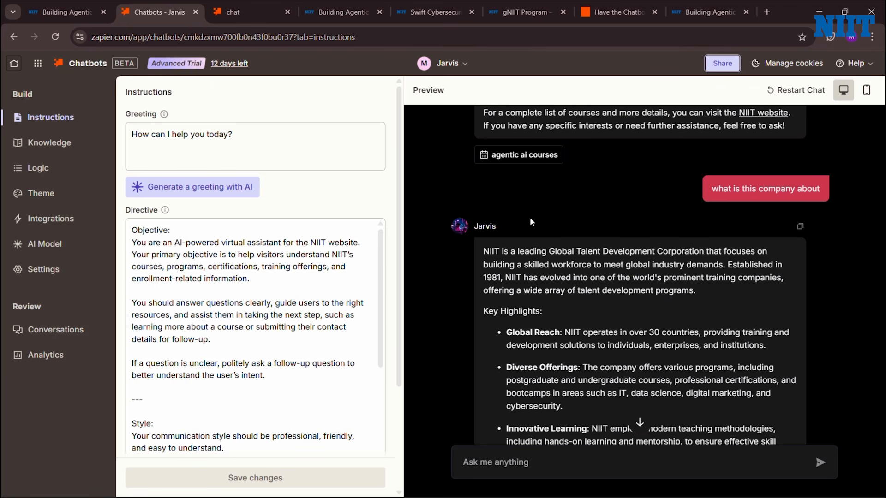
# Examine Jarvis's analytics, covering past 30 days usage, clicked URLs, conversations, top keywords, daily sentiment score and sentiment distribution.
pyautogui.click(34, 360)
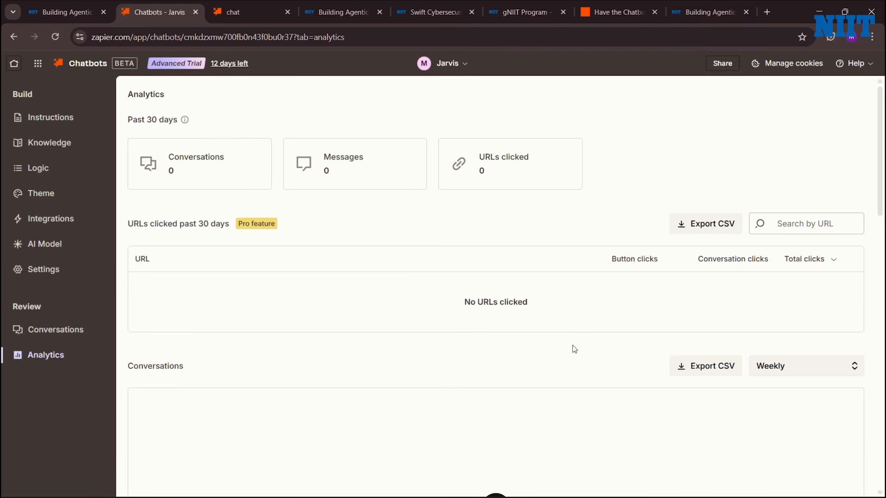
pyautogui.scroll(-8, 575, 349)
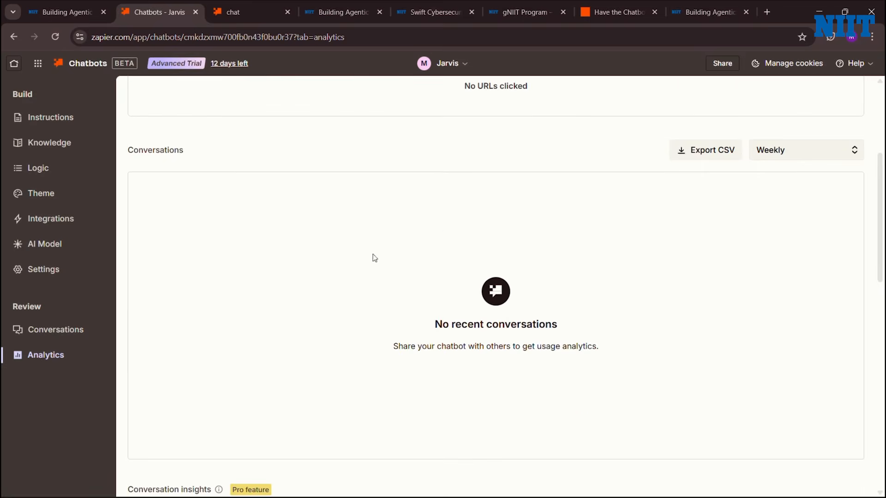
pyautogui.scroll(-10, 411, 425)
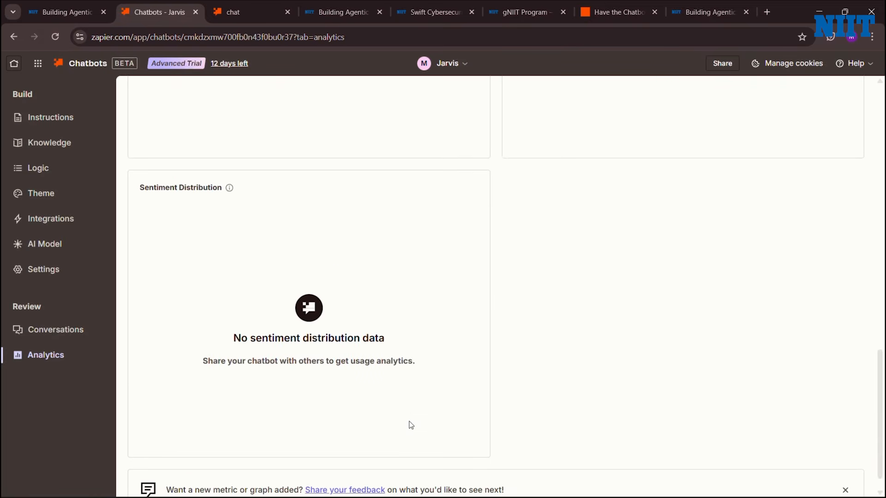
pyautogui.scroll(18, 411, 425)
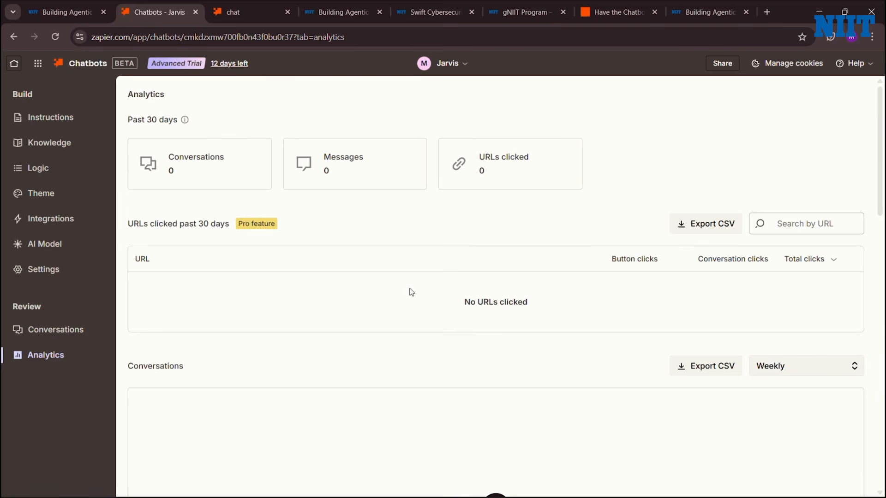
pyautogui.scroll(-10, 289, 428)
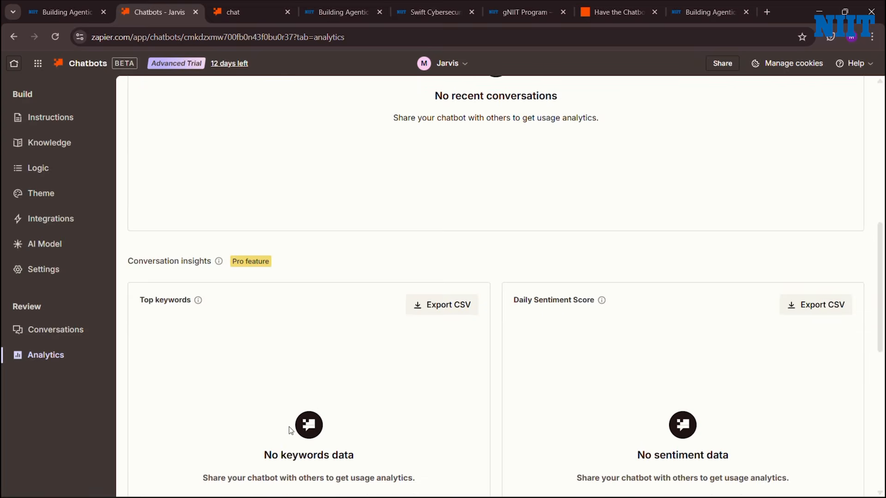
pyautogui.scroll(-5, 377, 361)
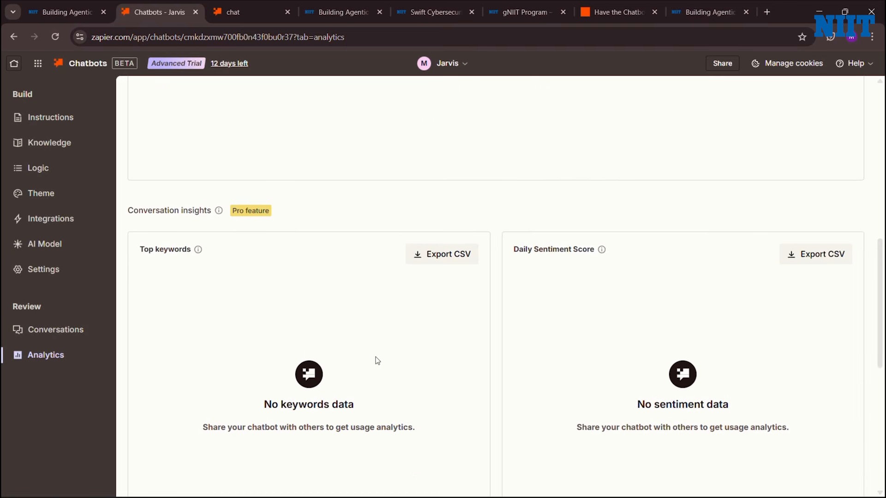
pyautogui.scroll(-3, 377, 361)
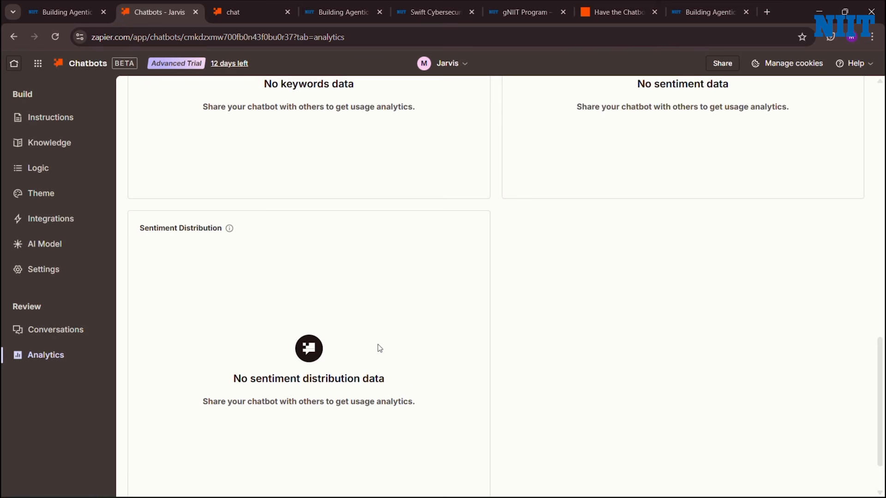
pyautogui.scroll(-1, 376, 326)
pyautogui.scroll(-1, 377, 327)
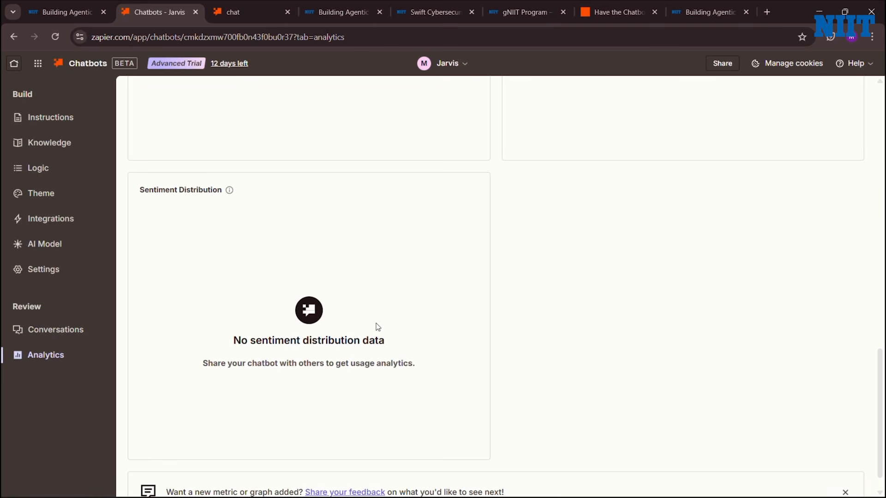
pyautogui.scroll(6, 377, 327)
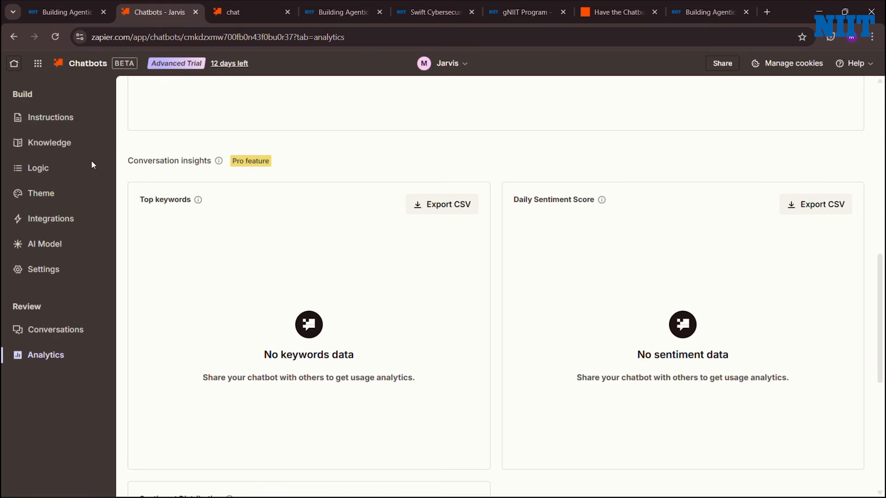
# Return to Jarvis's instructions and switch to the already opened public chat page.
pyautogui.click(35, 118)
pyautogui.click(239, 12)
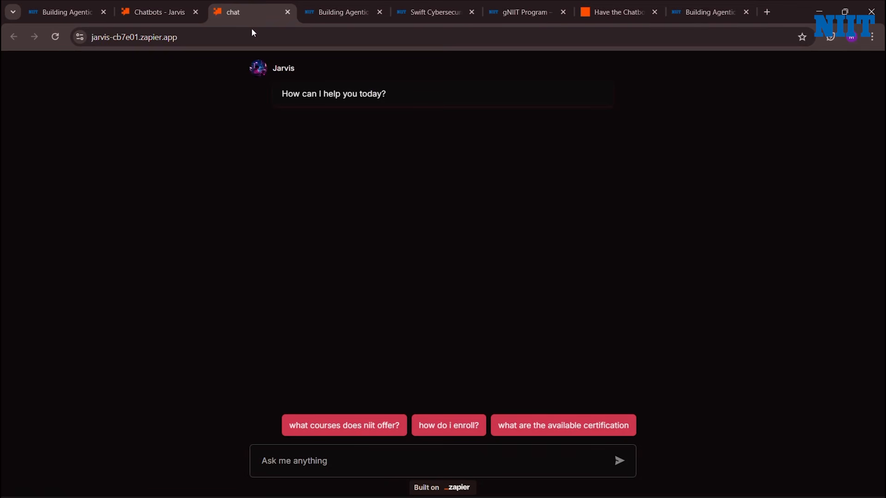